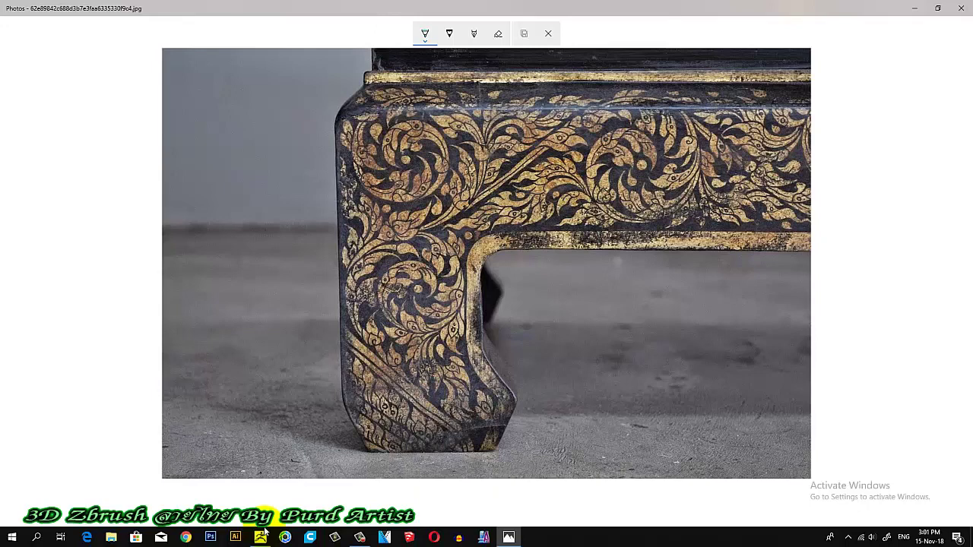
Step: Switch to ZBrush, draw a Plane3D on the canvas, and convert it to an editable PolyMesh3D
click(262, 536)
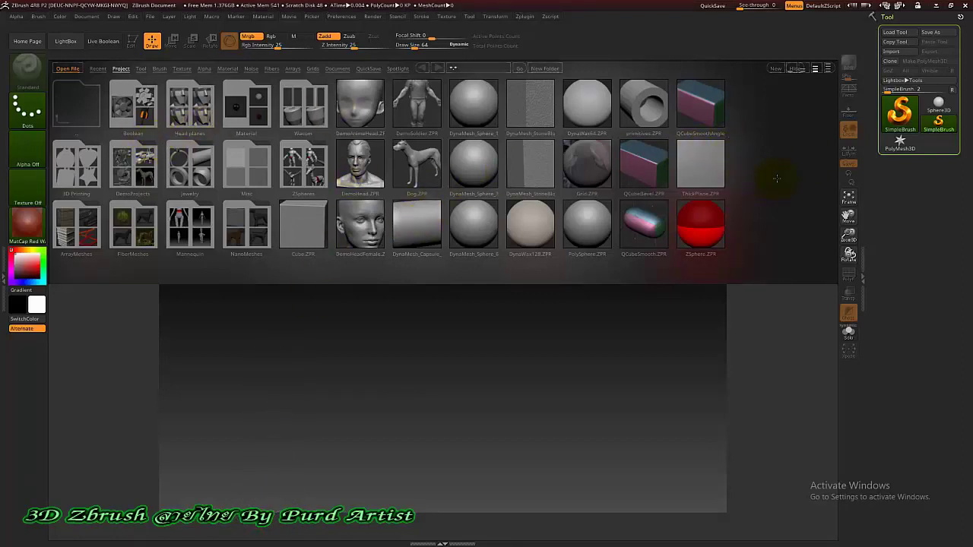
click(906, 113)
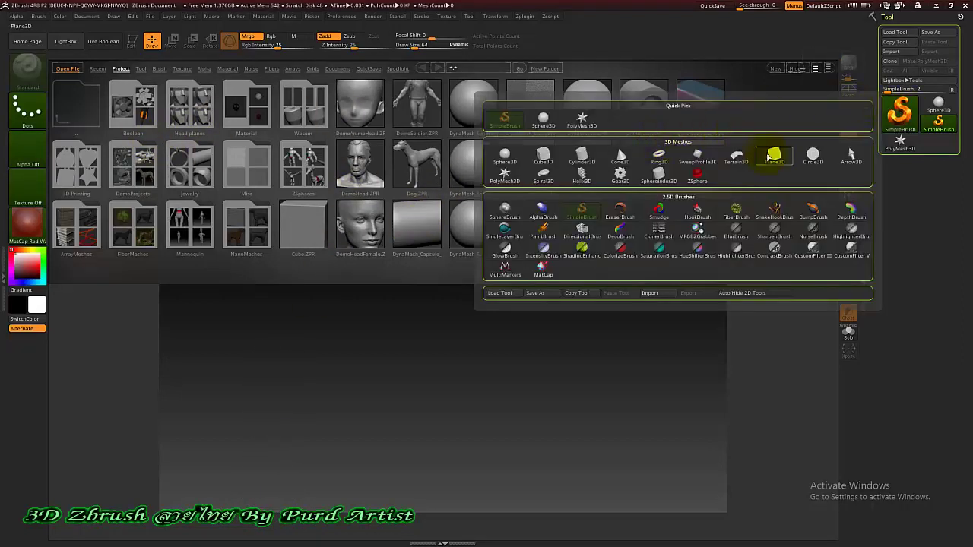
click(771, 155)
drag(438, 310, 443, 337)
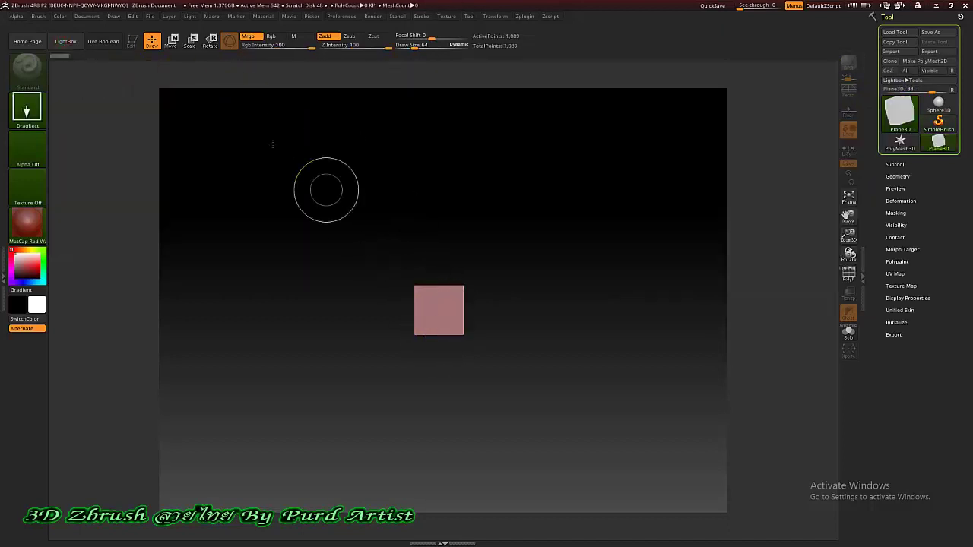
click(132, 41)
click(910, 61)
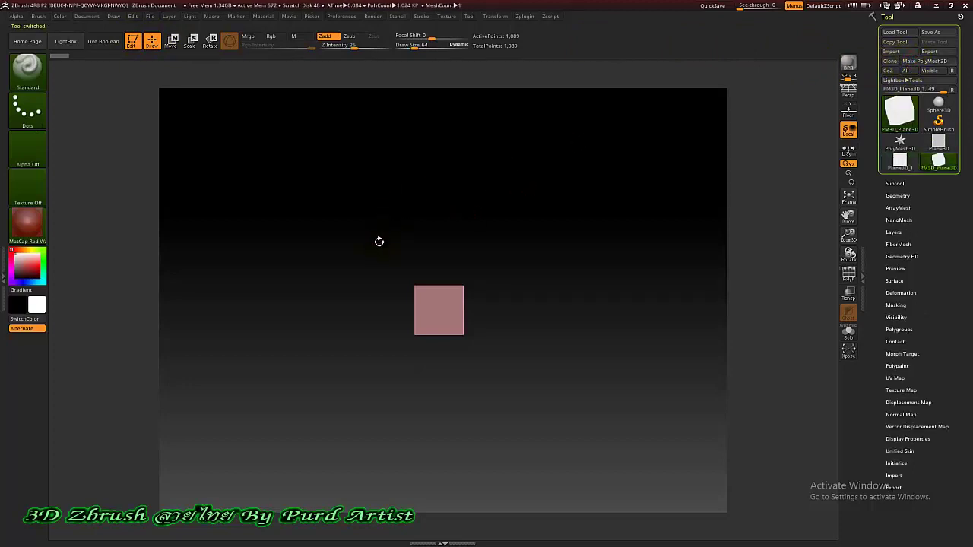
key(f)
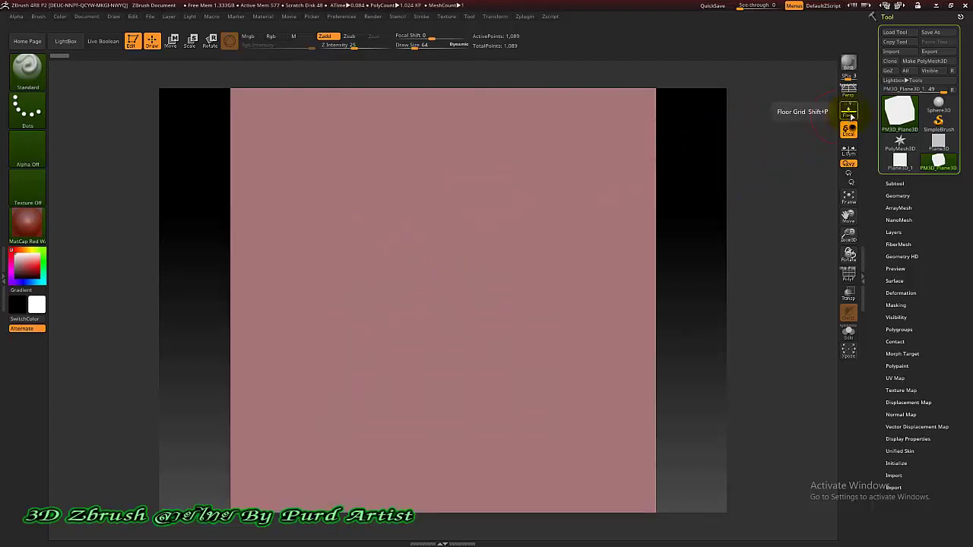
Step: Load the ornament photo from the Desktop as the floor grid's Front-Back Map1 image and display it in front of the mesh
click(849, 112)
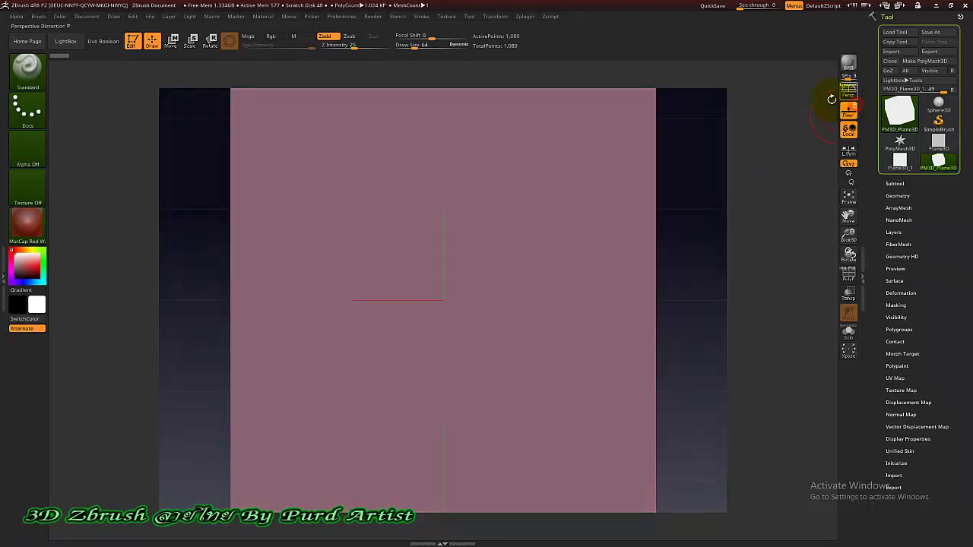
click(113, 16)
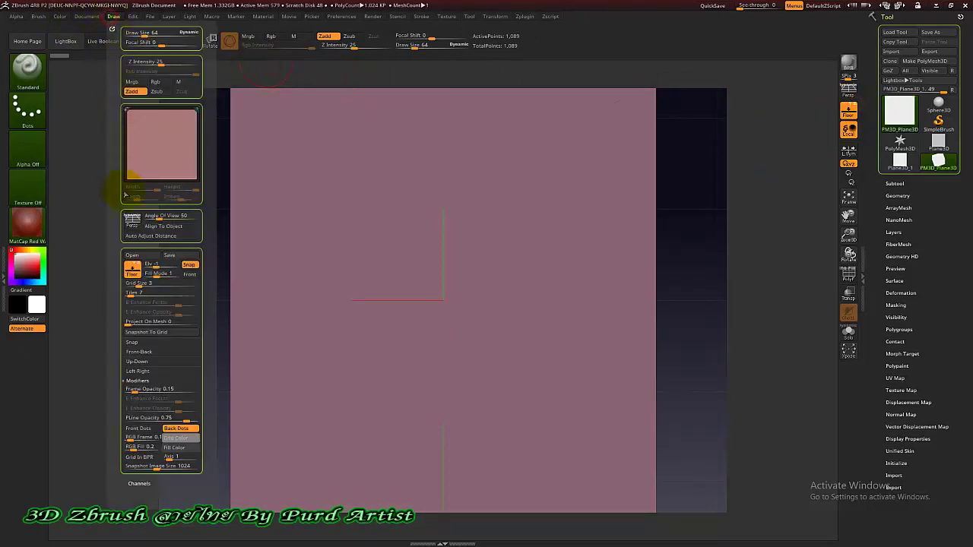
click(139, 352)
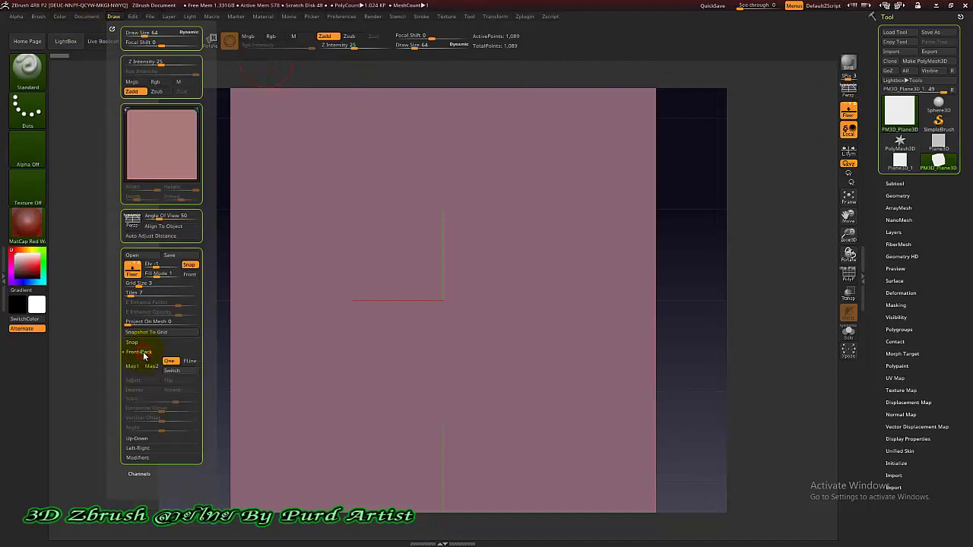
click(133, 367)
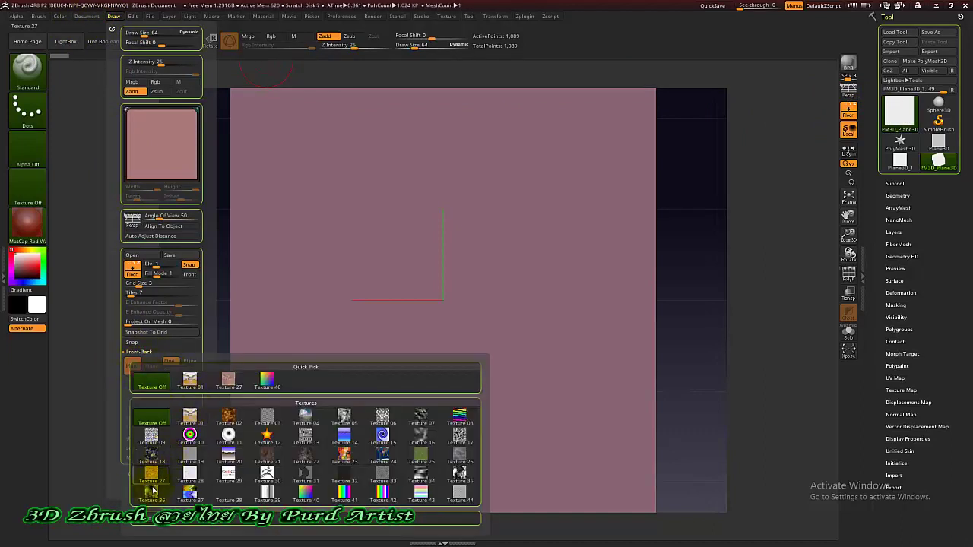
click(152, 518)
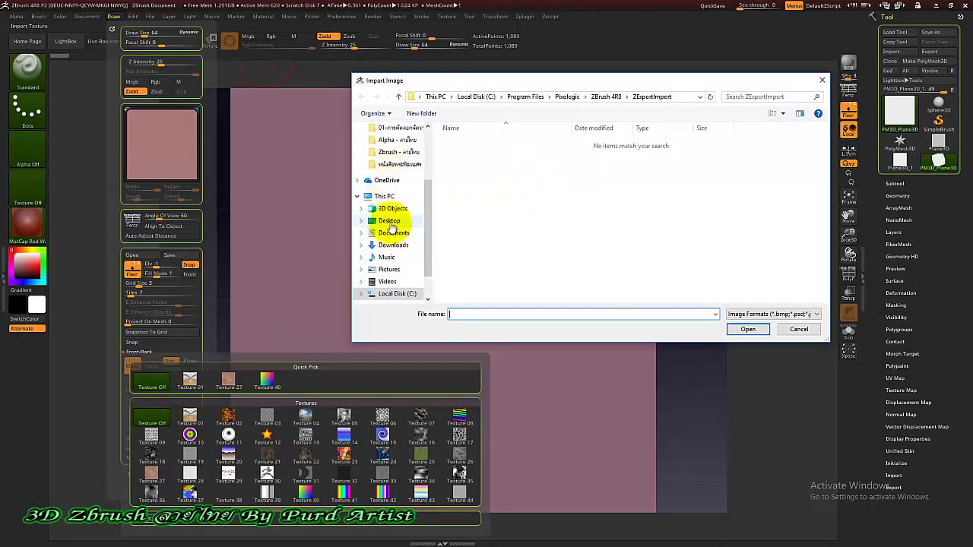
click(391, 221)
double_click(738, 282)
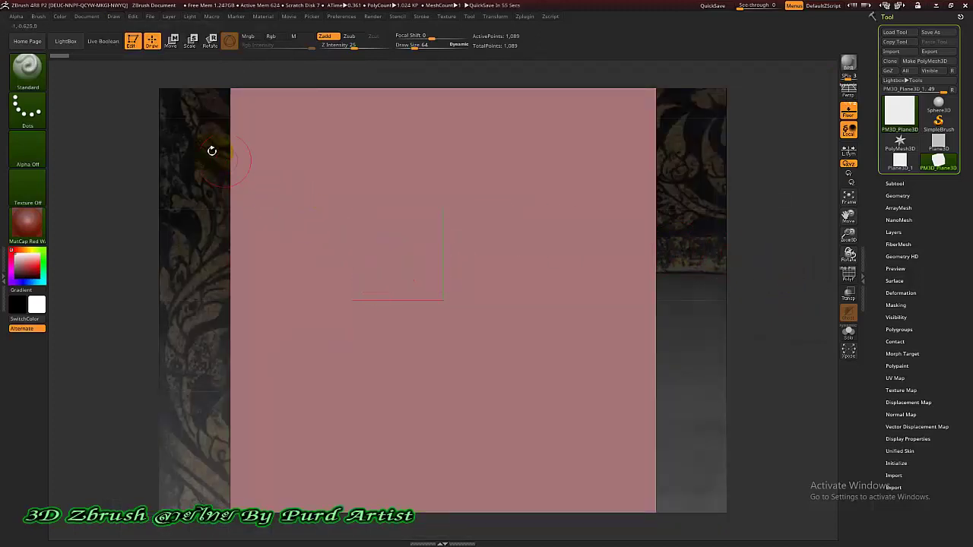
click(115, 18)
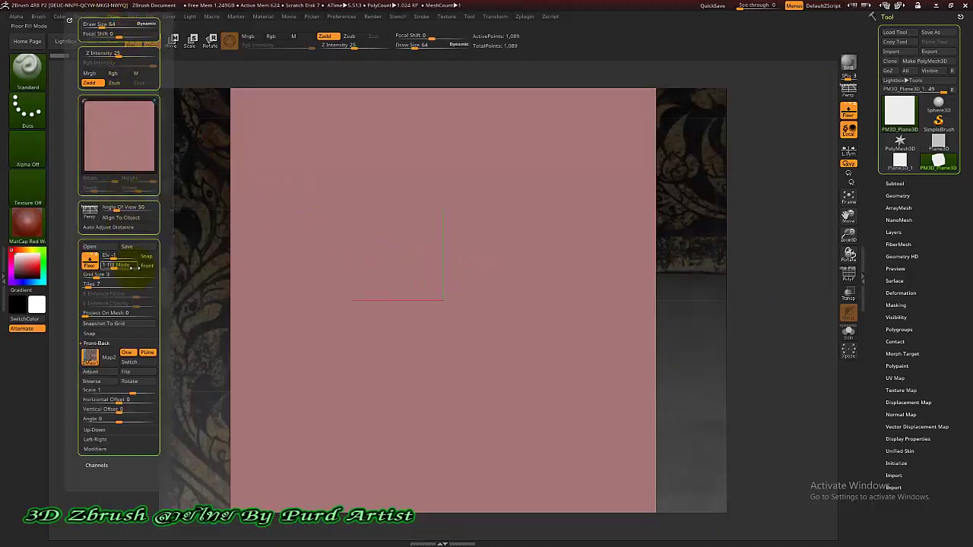
click(144, 268)
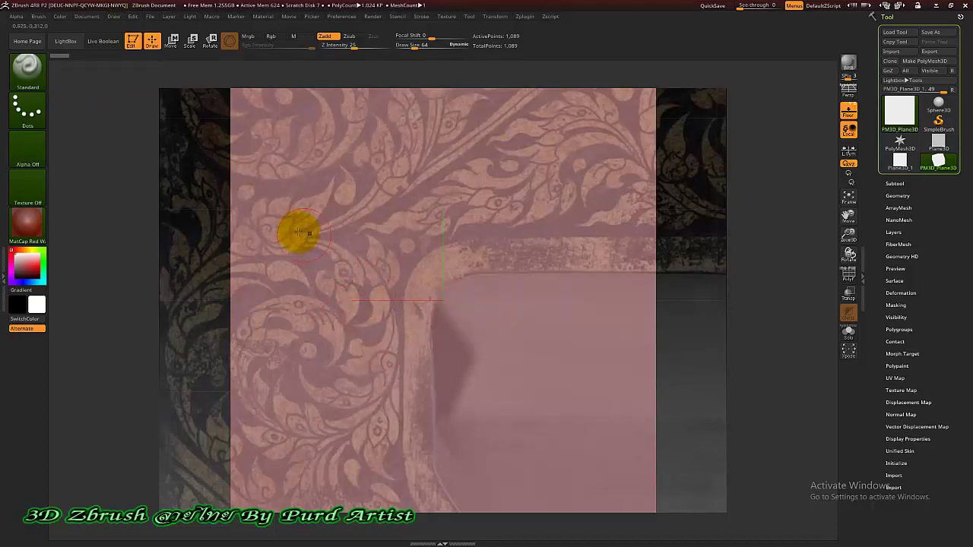
Step: Crop the Front-Back reference image around the corner spiral with Crop Left 322, Top 53, Width 359 and Height 386
click(114, 17)
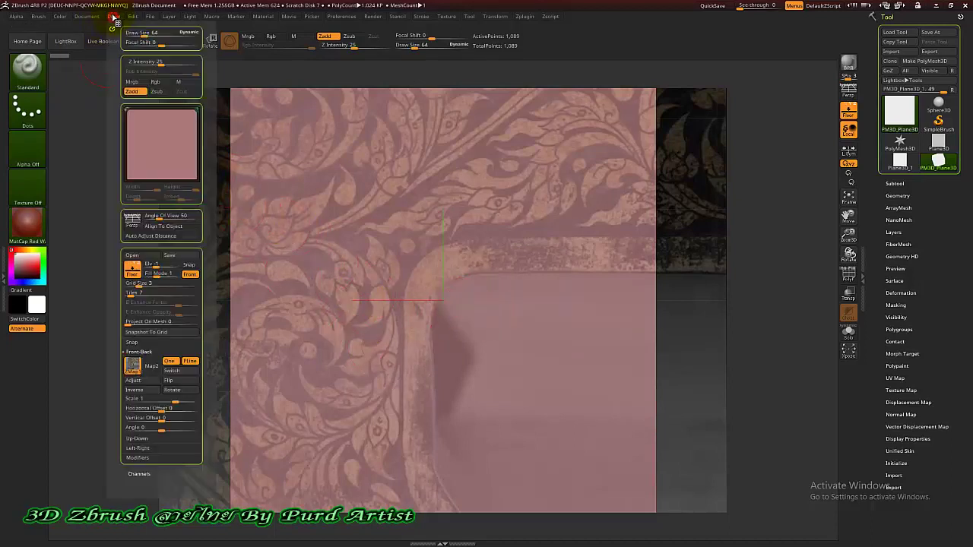
click(148, 384)
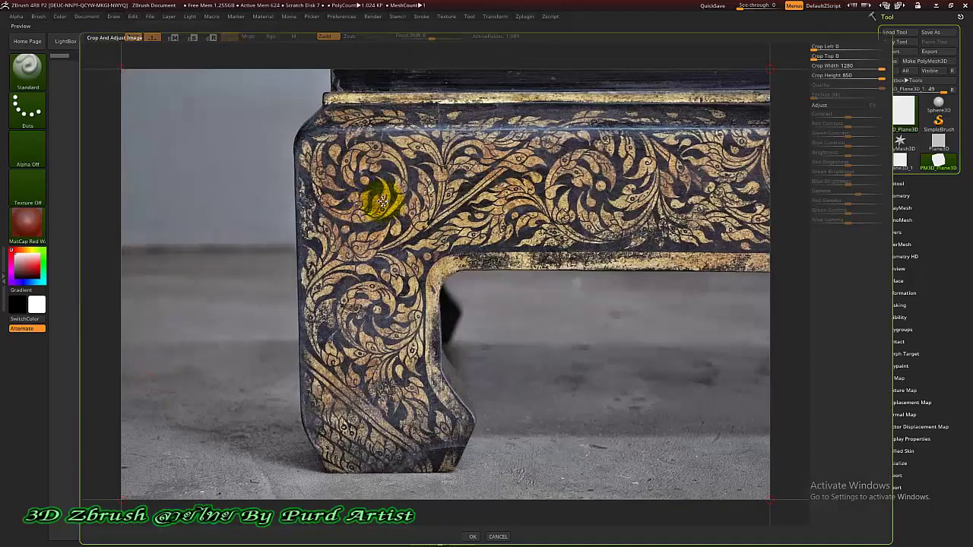
drag(130, 71, 284, 96)
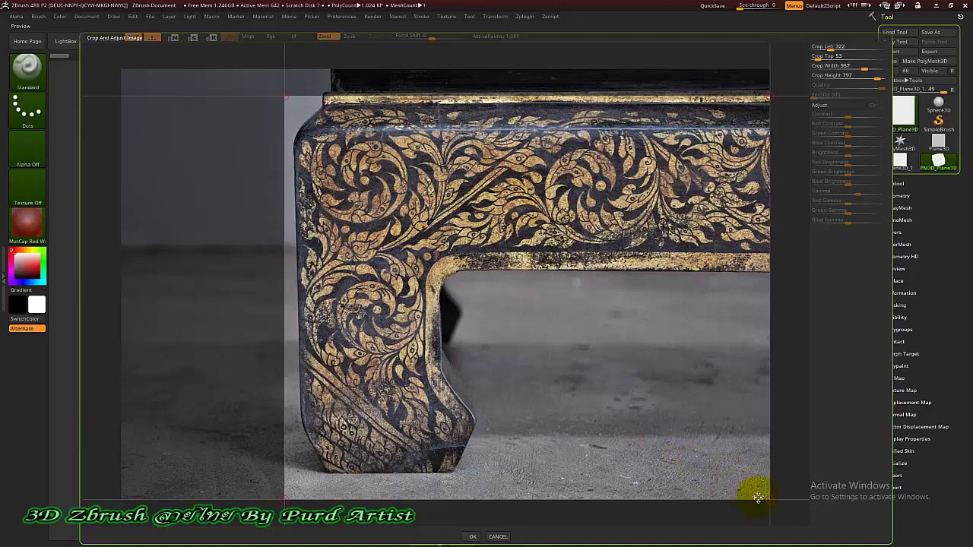
drag(768, 496, 470, 312)
drag(468, 497, 466, 291)
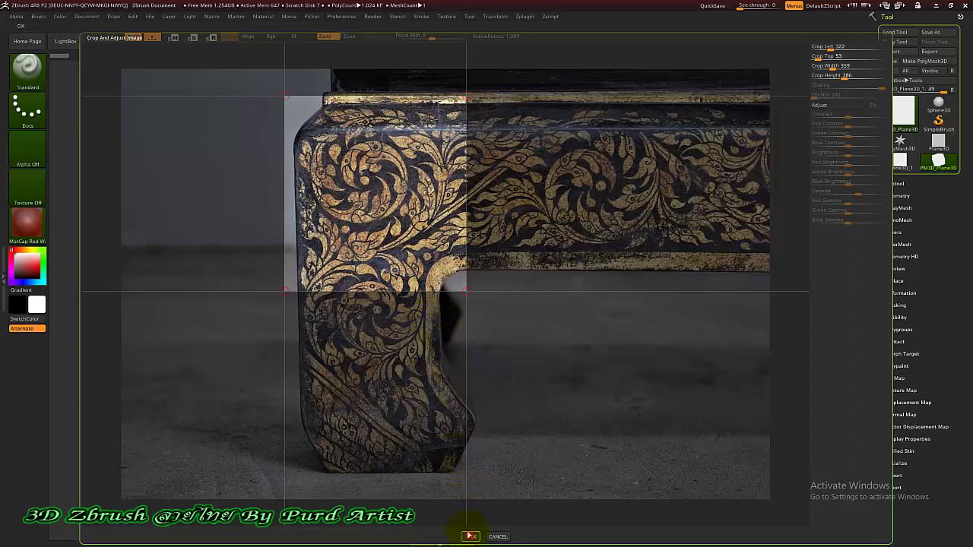
click(471, 536)
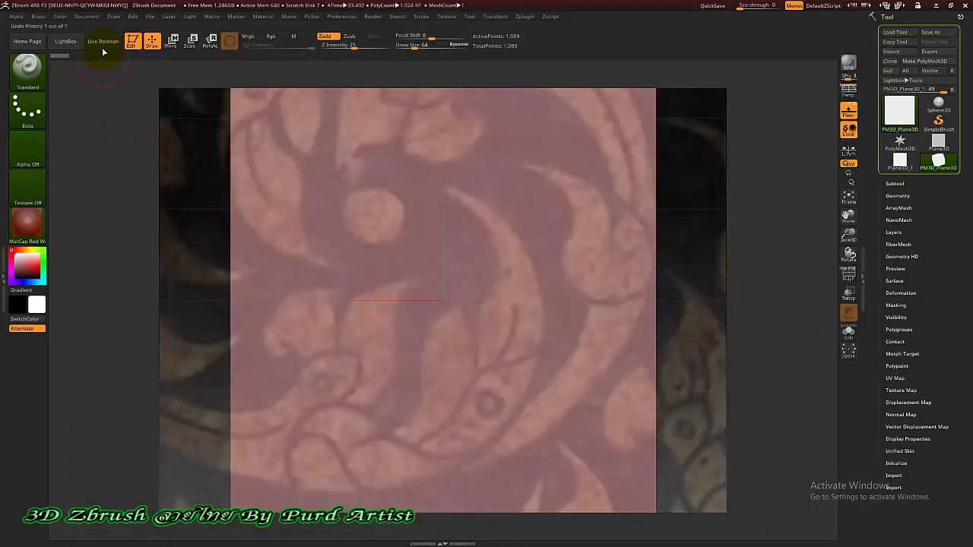
Step: Scale down and offset the cropped reference image so that the spiral ornament fits over the plane
click(112, 16)
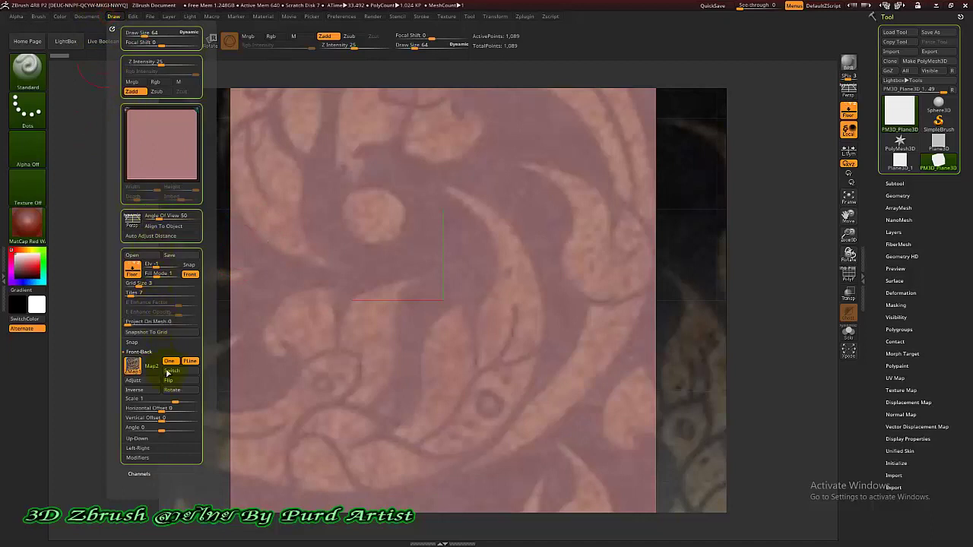
mouse_move(174, 399)
mouse_down()
mouse_move(155, 399)
mouse_move(170, 409)
mouse_move(162, 397)
mouse_move(161, 418)
mouse_move(173, 419)
mouse_up()
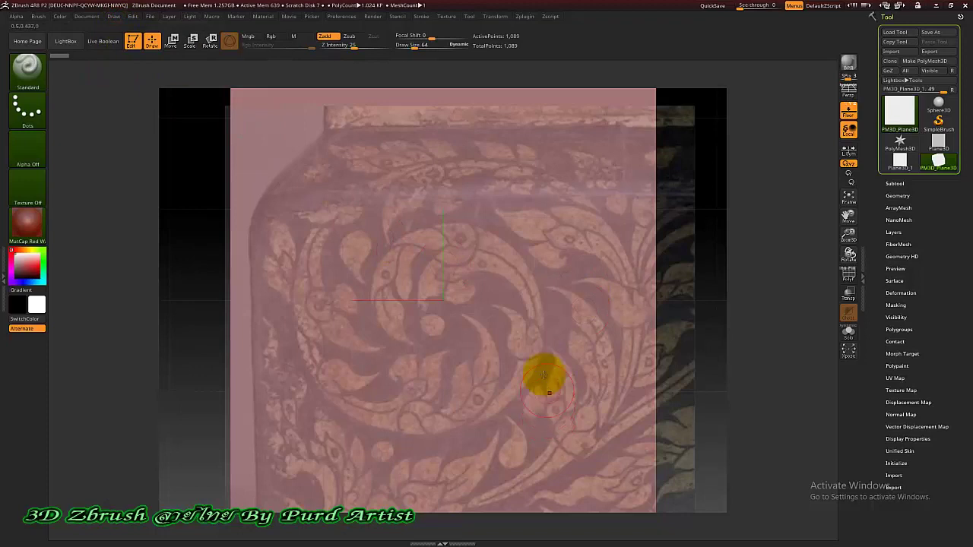
click(114, 16)
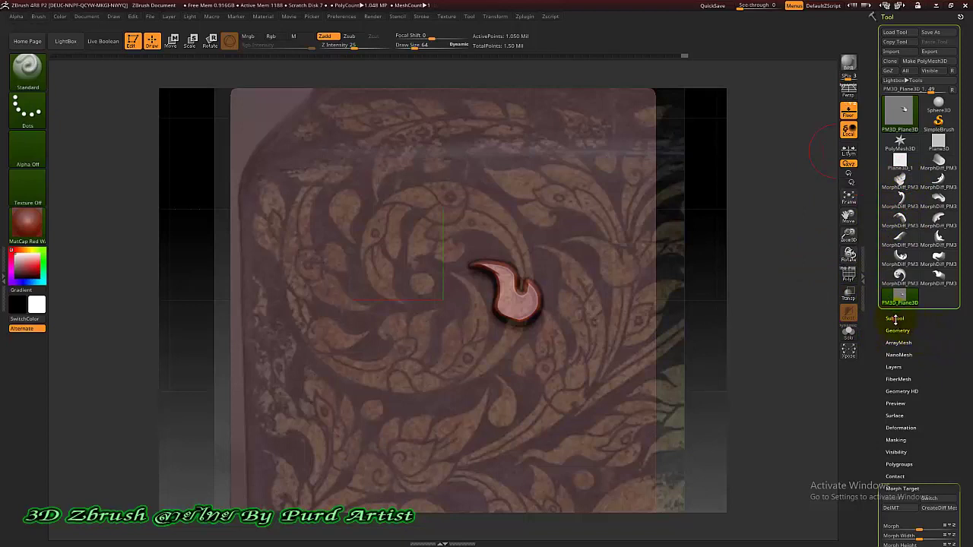
Step: Make the teardrop-shaped piece MorphDiff_PM3D_Plane3D_1 the active tool and show its subtool list
click(895, 319)
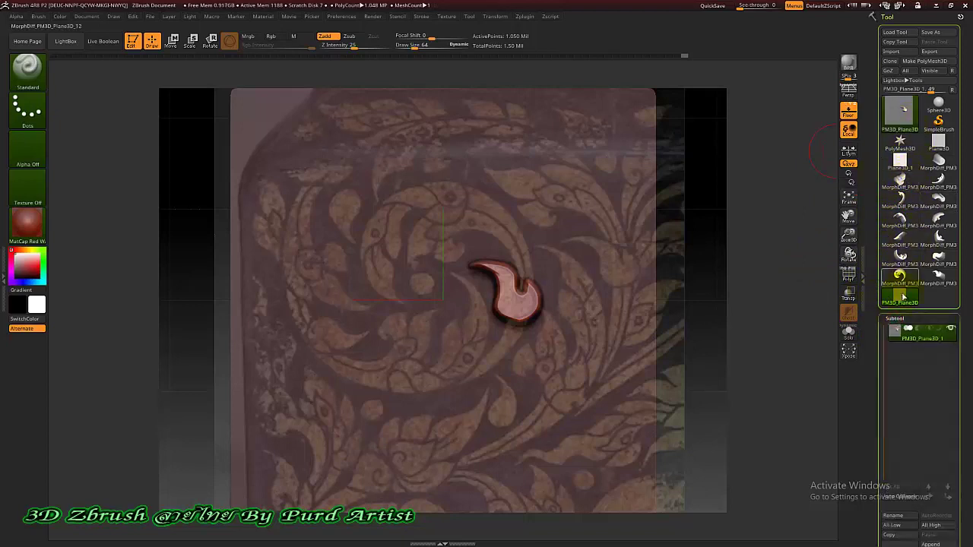
click(939, 160)
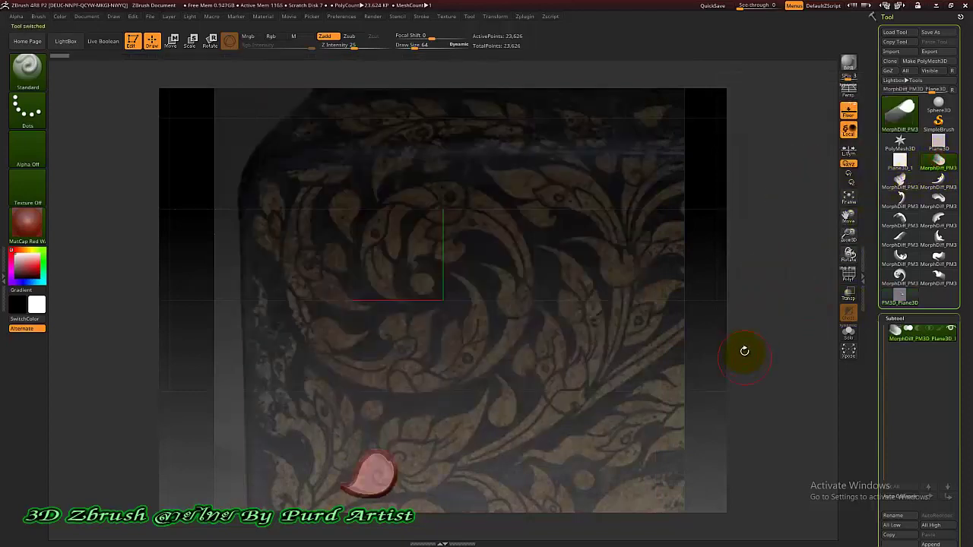
key(f)
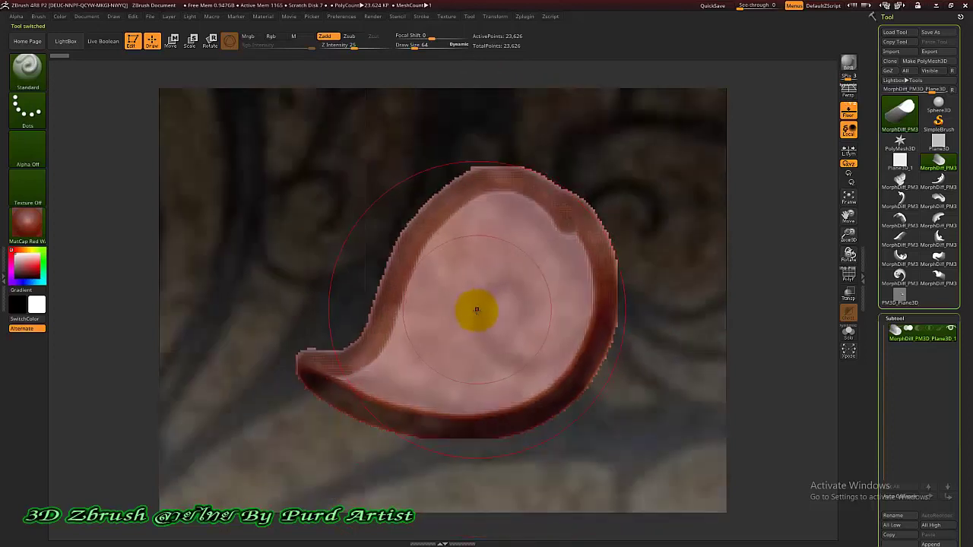
ctrl+right_drag(477, 310, 360, 262)
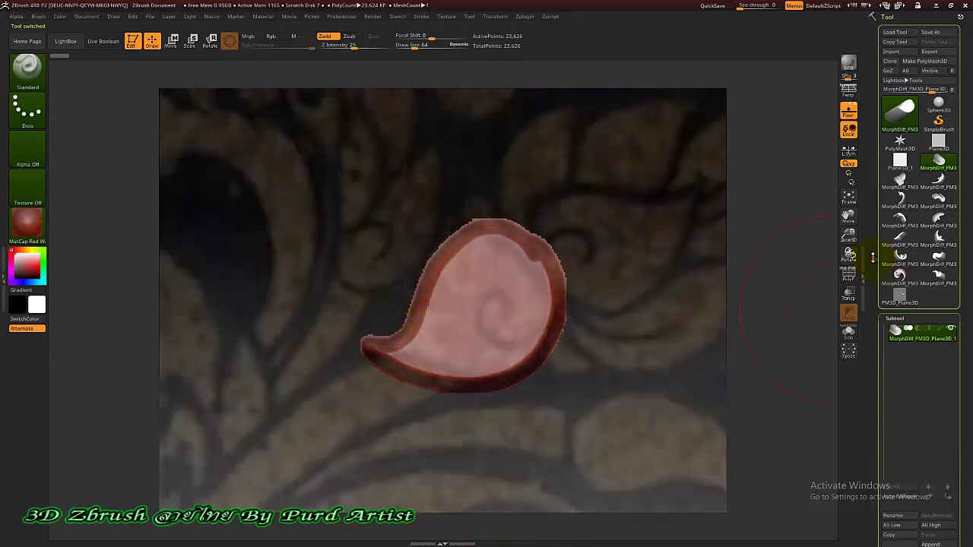
Step: Insert the leaf piece MorphDiff_PM3D_Plane3D_3 as a subtool of the teardrop piece
drag(873, 257, 868, 176)
click(928, 319)
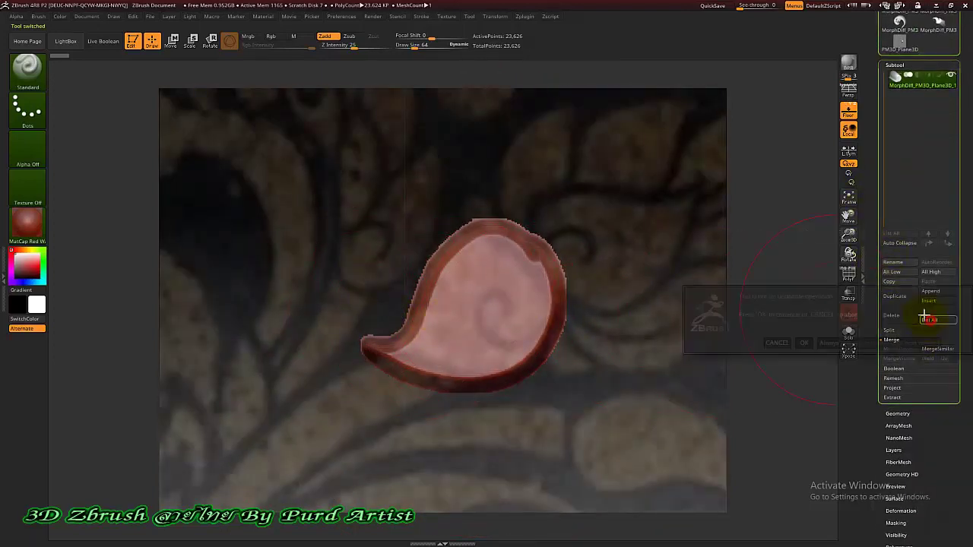
key(Return)
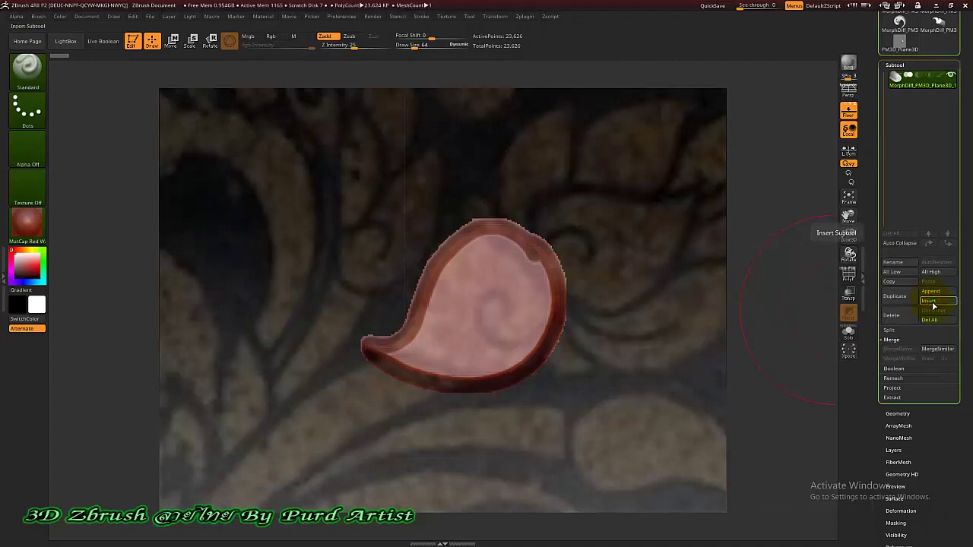
click(931, 291)
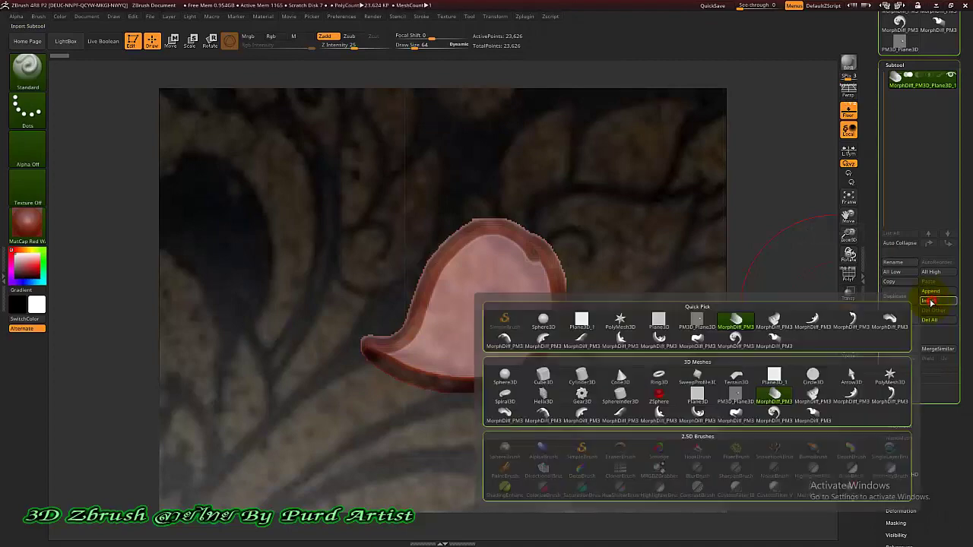
click(773, 323)
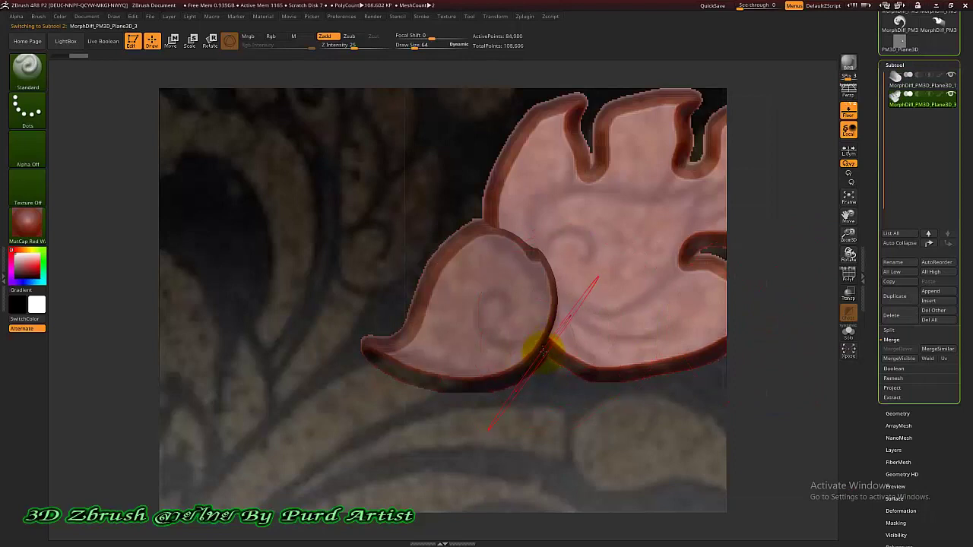
Step: Insert the curved leaf pieces MorphDiff_PM3D_Plane3D_4 and MorphDiff_PM3D_Plane3D_5 as further subtools
ctrl+right_drag(542, 356, 582, 309)
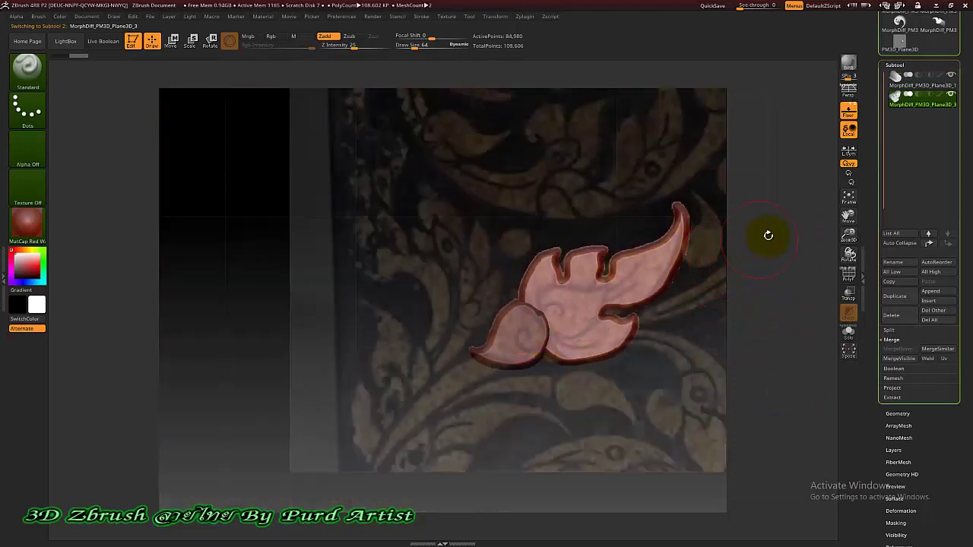
drag(761, 235, 589, 263)
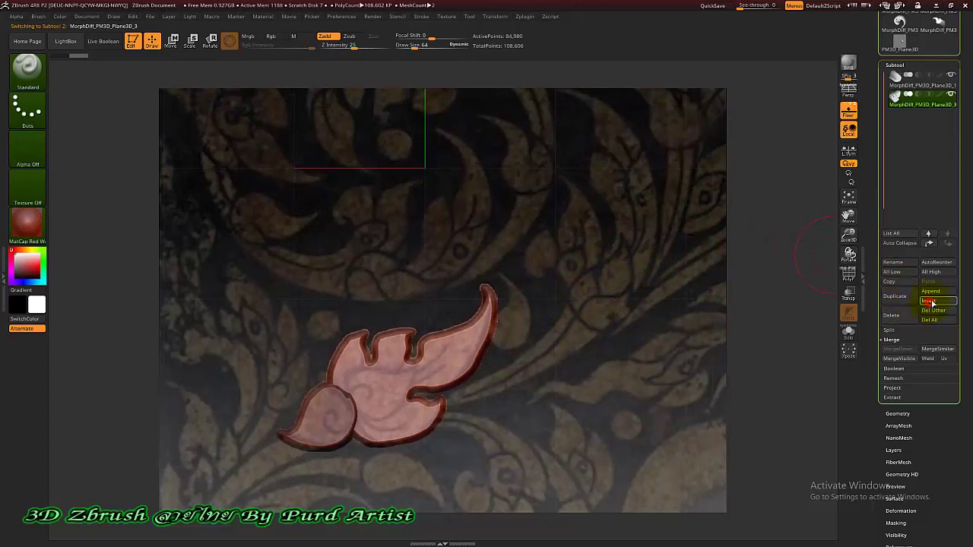
click(929, 301)
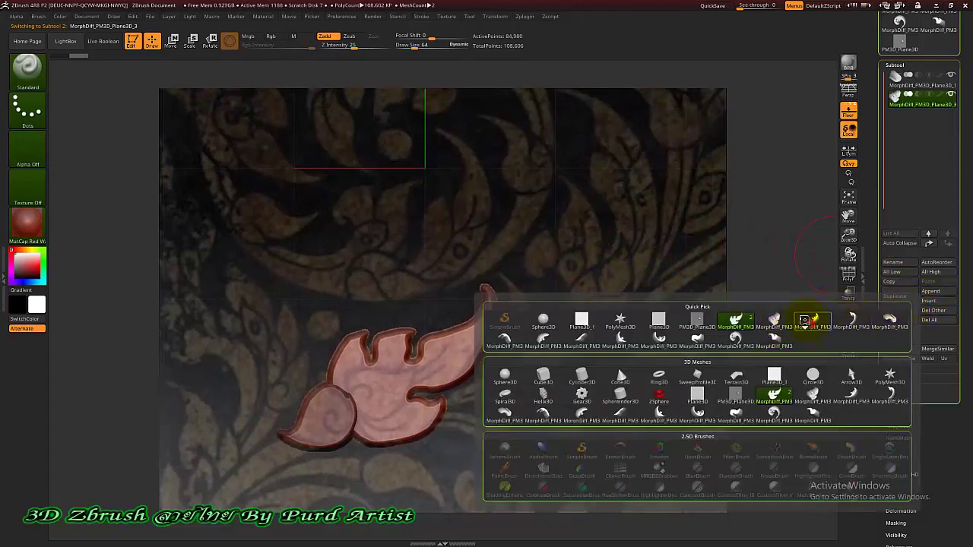
click(804, 323)
click(929, 301)
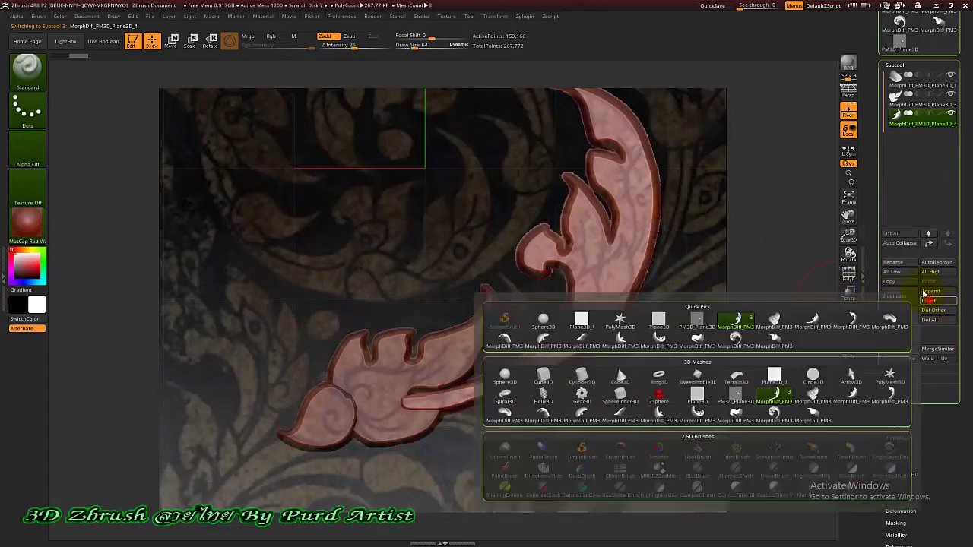
click(930, 301)
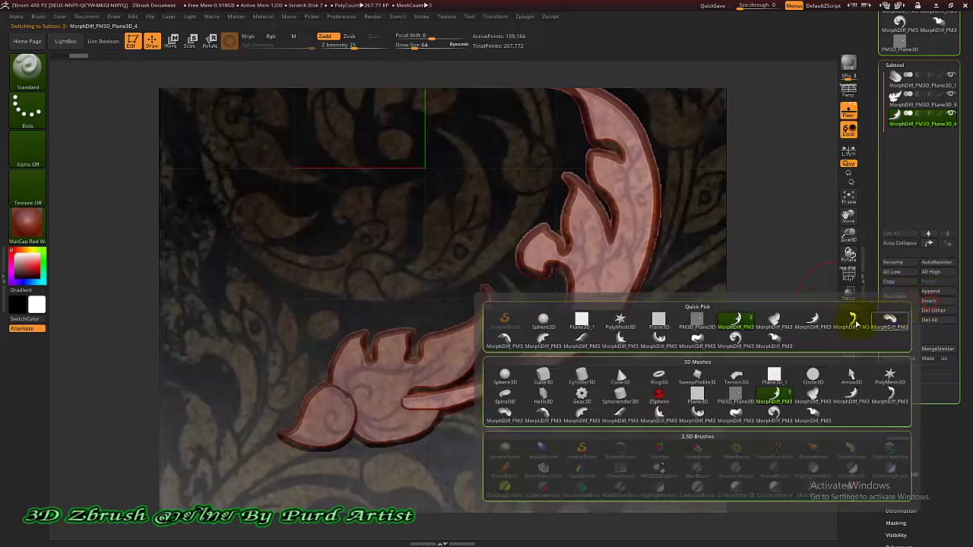
click(854, 321)
drag(830, 304, 816, 313)
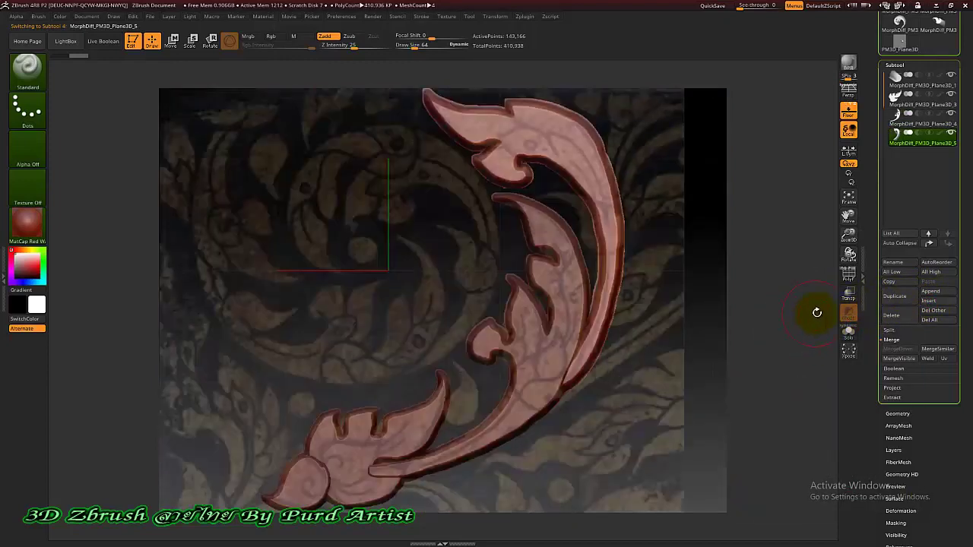
Step: Insert the pieces MorphDiff_PM3D_Plane3D_6, MorphDiff_PM3D_Plane3D_7, MorphDiff_PM3D_Plane3D_8 and MorphDiff_PM3D_Plane3D_9 as further subtools
click(928, 301)
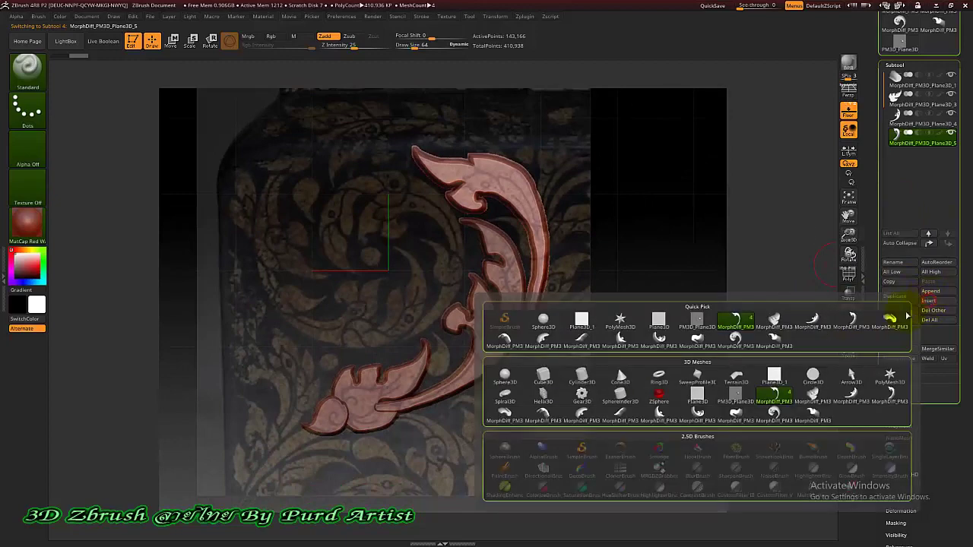
click(891, 322)
click(928, 301)
click(543, 336)
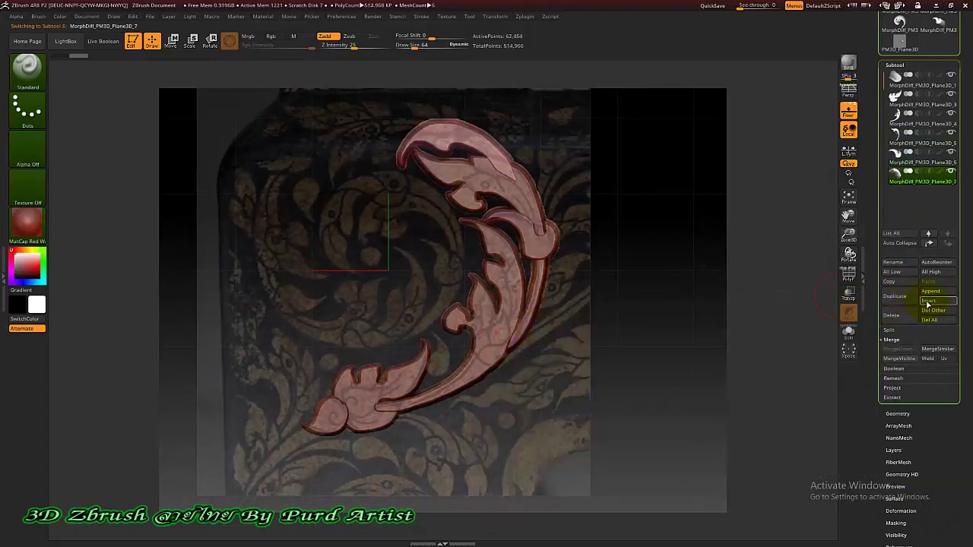
click(929, 300)
click(557, 338)
click(929, 301)
click(616, 328)
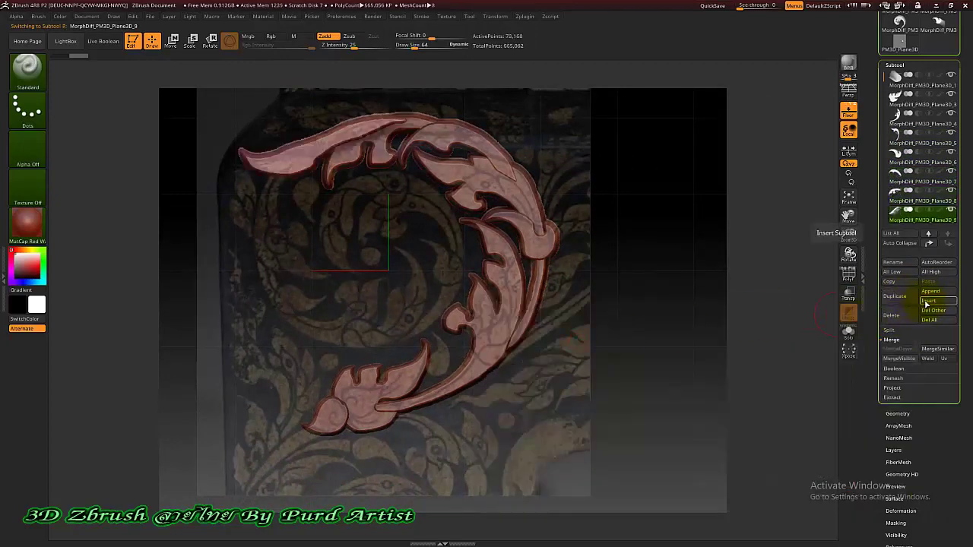
click(929, 301)
click(543, 337)
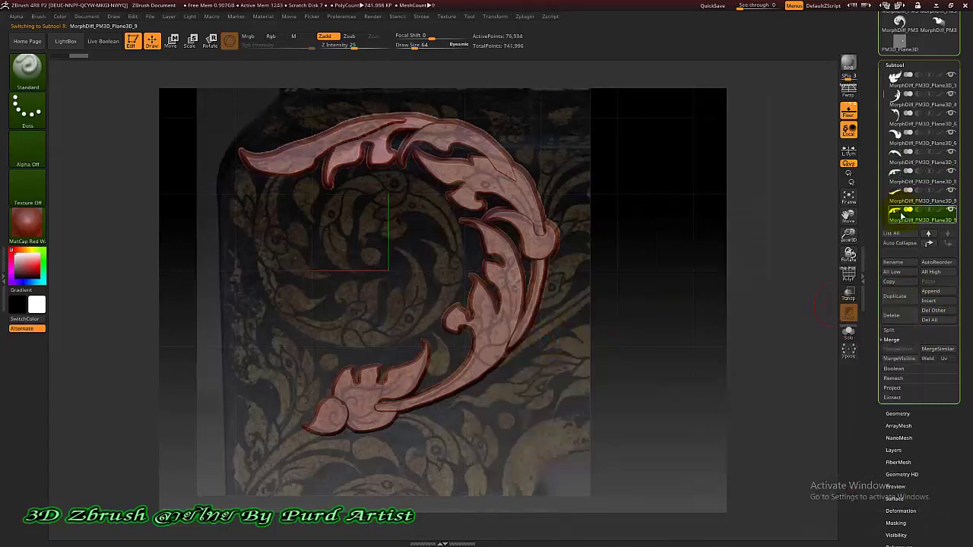
click(904, 323)
click(803, 342)
Step: Insert the remaining inner spiral pieces, MorphDiff_PM3D_Plane3D_10 through MorphDiff_PM3D_Plane3D_14, as subtools
click(929, 301)
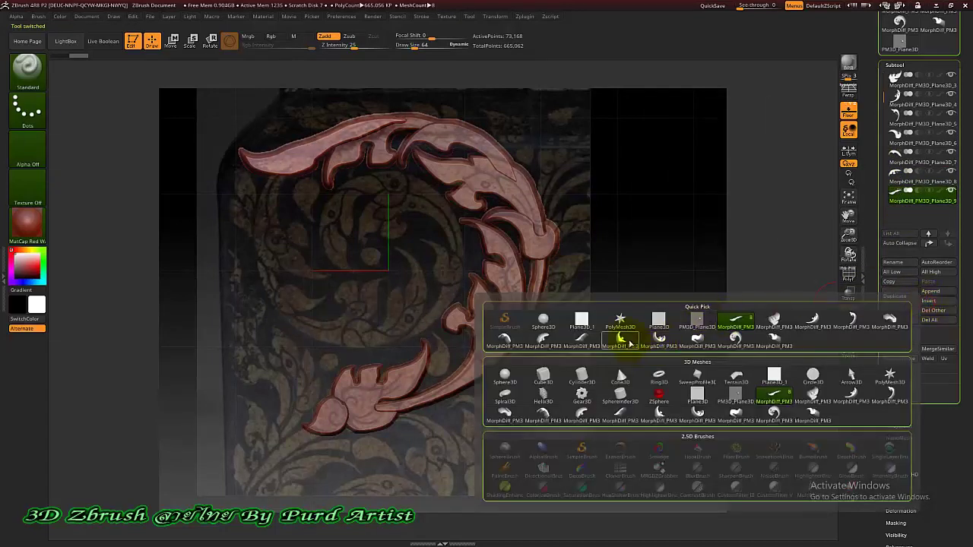
click(620, 335)
click(940, 301)
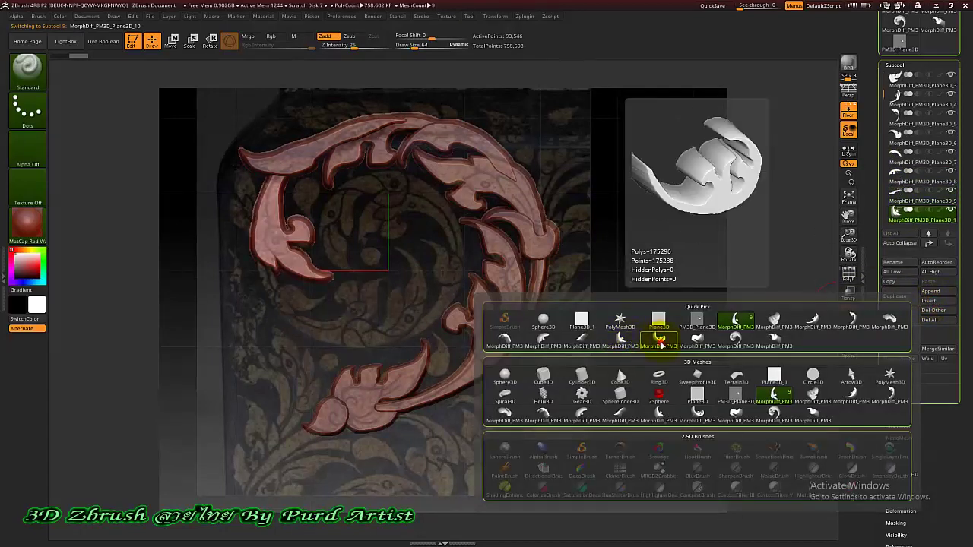
click(658, 336)
click(929, 301)
click(697, 336)
click(928, 301)
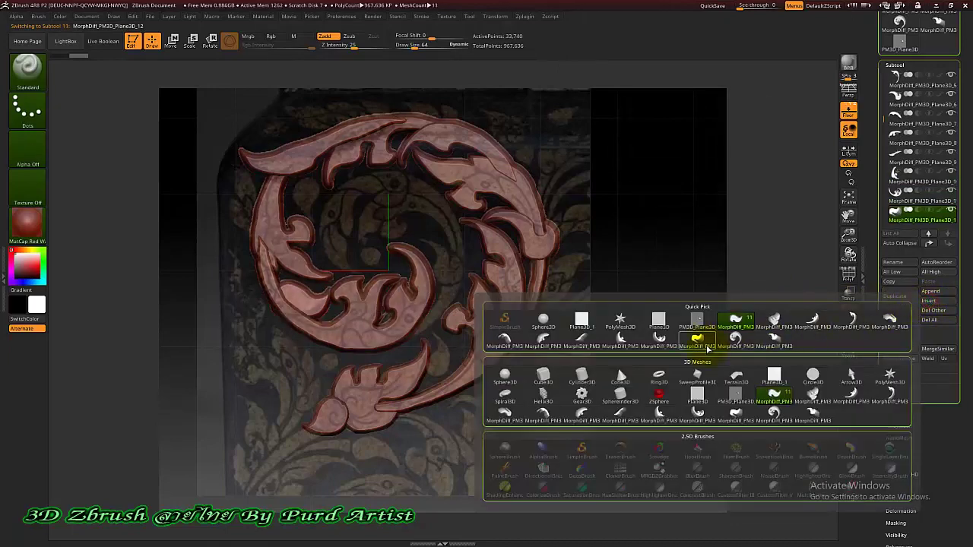
click(735, 337)
click(929, 301)
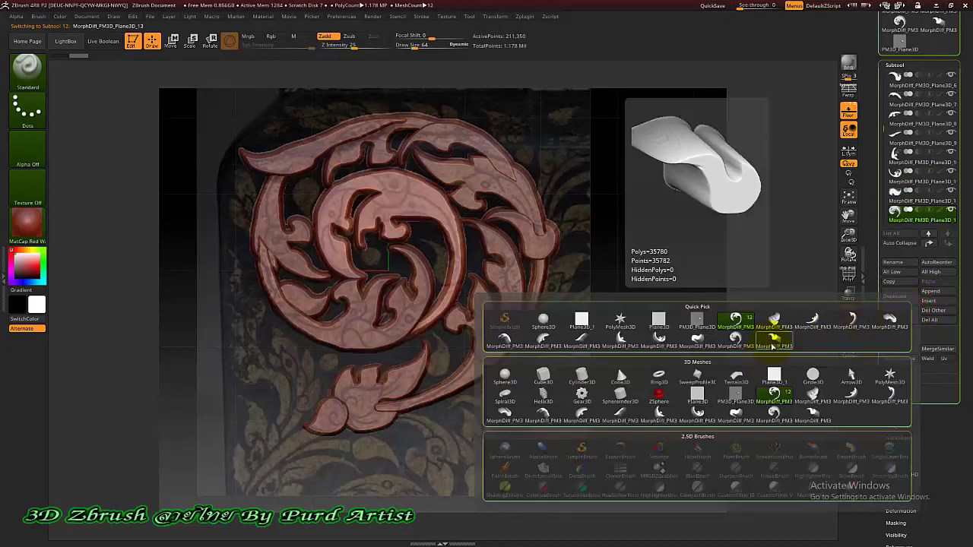
click(773, 337)
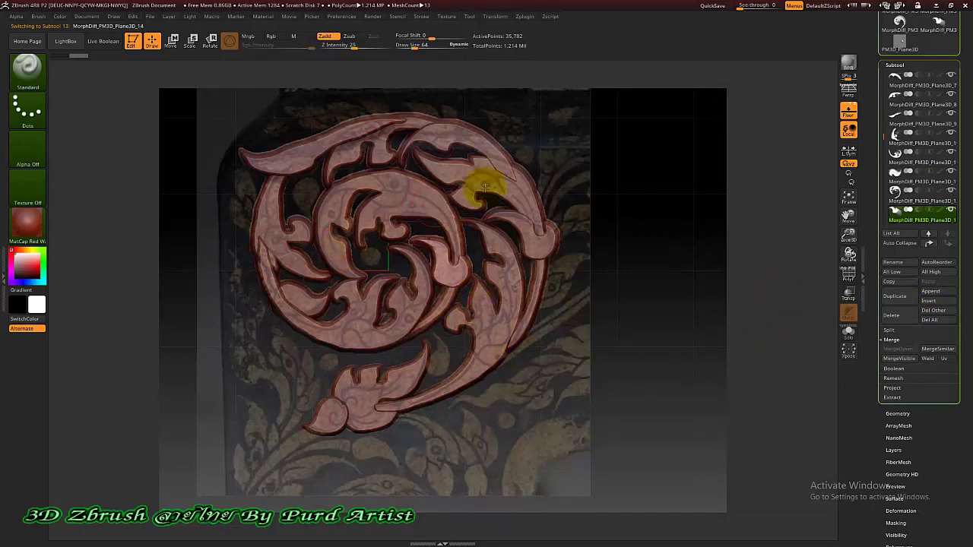
Step: Turn off the floor grid carrying the reference image and show only the teardrop subtool MorphDiff_PM3D_Plane3D_1
click(847, 130)
click(848, 112)
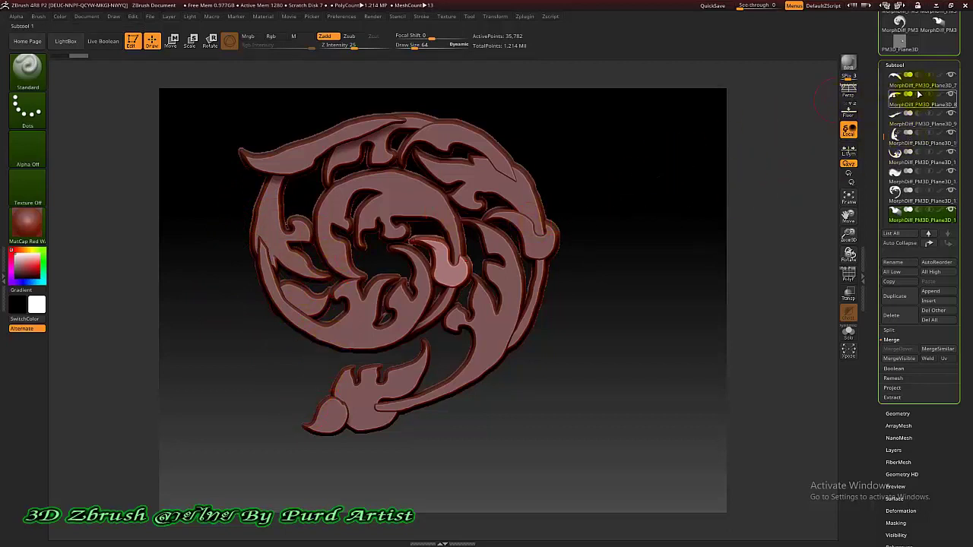
drag(885, 108, 881, 80)
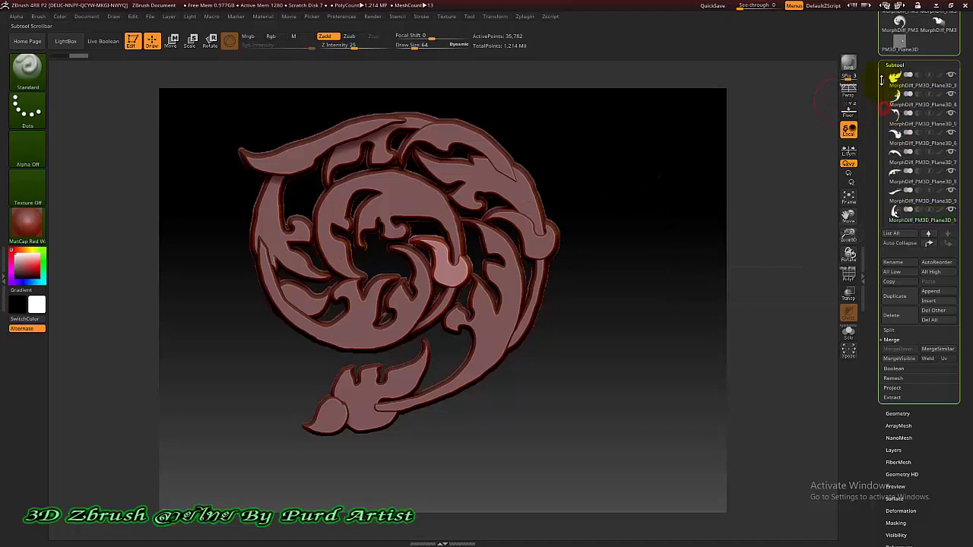
click(926, 86)
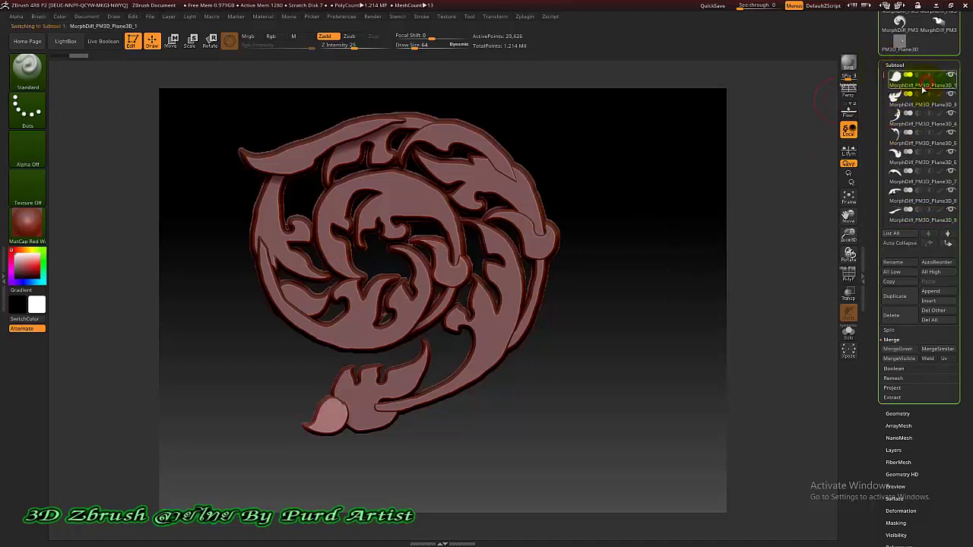
ctrl+right_drag(386, 419, 403, 376)
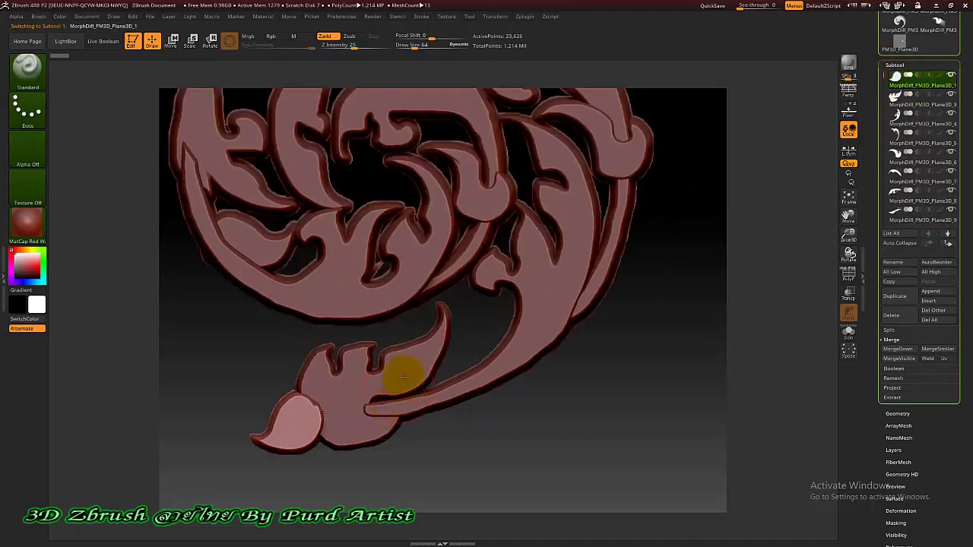
right_drag(239, 340, 278, 317)
key(ctrl+shift)
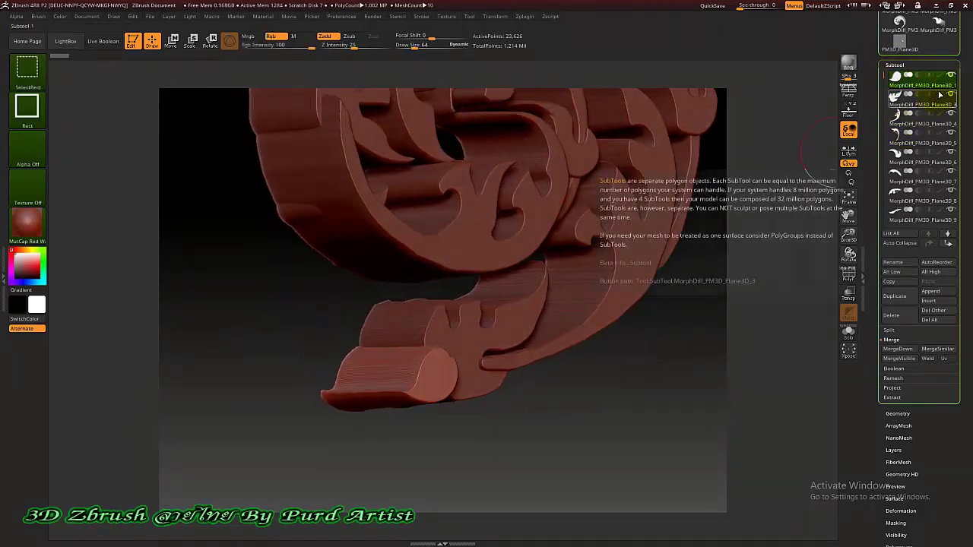
key(ctrl+shift)
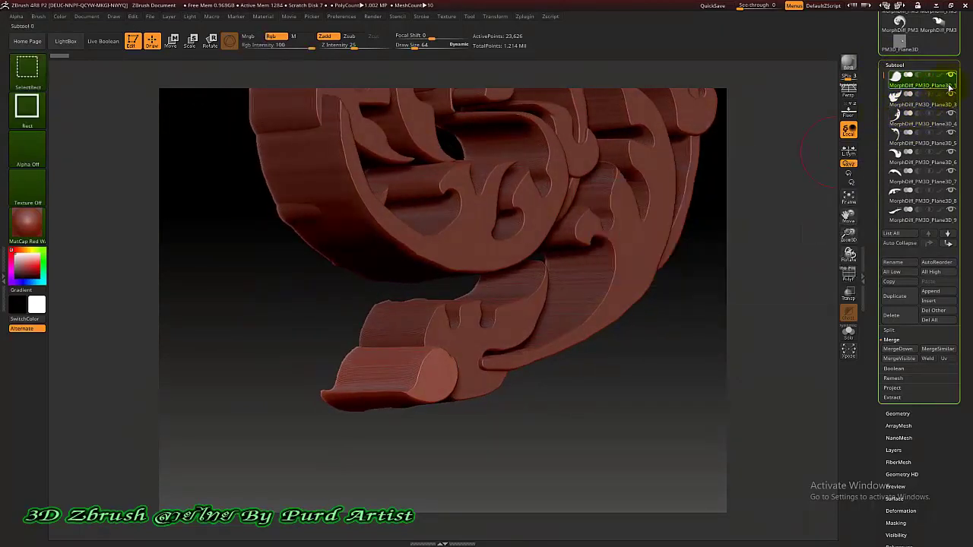
ctrl+shift+click(950, 76)
Step: Reduce the draw size to 32 and round off the teardrop's front edge with smoothing and Flatten strokes
mouse_move(374, 286)
right_down()
mouse_move(313, 280)
mouse_move(335, 356)
mouse_move(323, 392)
right_up()
key(bracketleft)
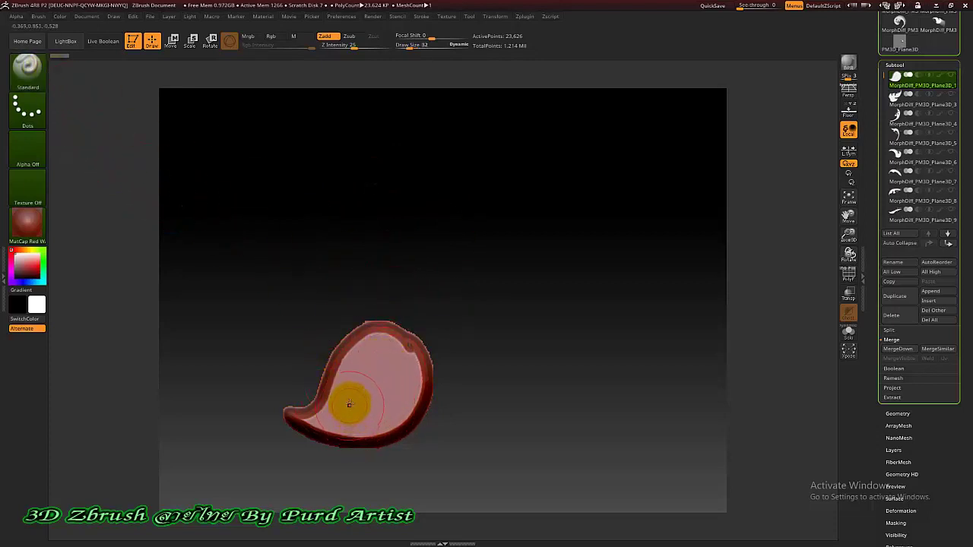
shift+drag(323, 402, 333, 379)
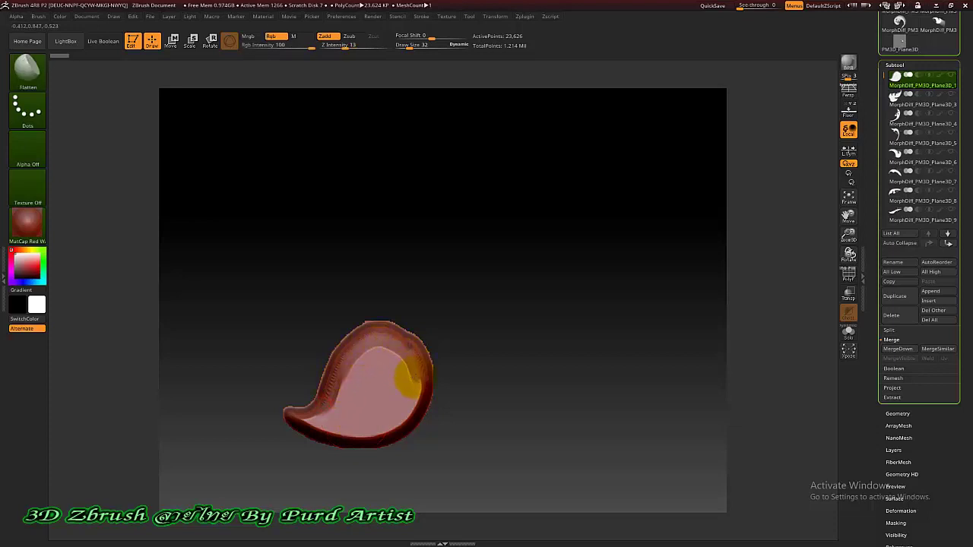
mouse_move(341, 425)
mouse_down()
mouse_move(400, 378)
mouse_move(345, 398)
mouse_move(392, 363)
mouse_move(327, 430)
mouse_up()
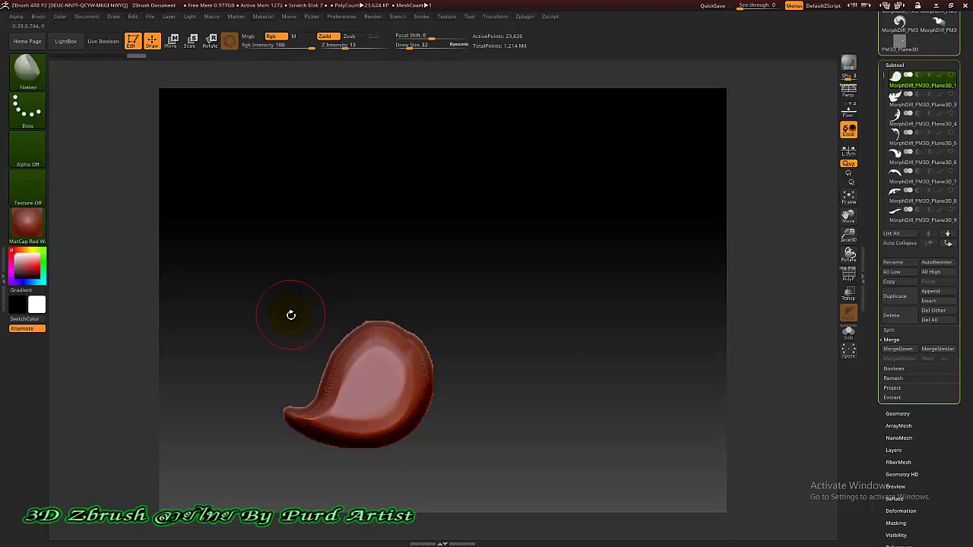
Step: Remesh the teardrop piece with DynaMesh at resolution 304
mouse_move(255, 291)
mouse_down()
mouse_move(324, 291)
mouse_move(205, 233)
mouse_move(160, 104)
mouse_up()
key(f)
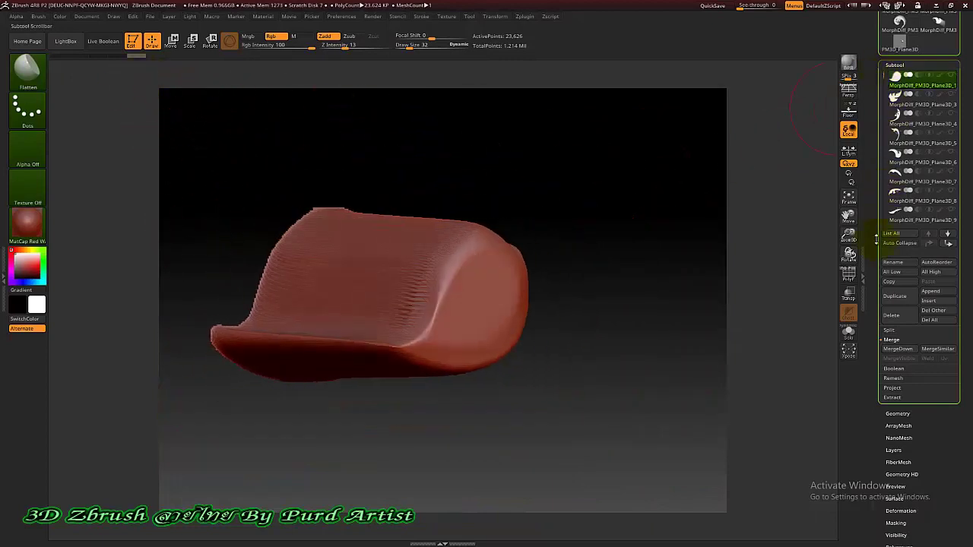
click(894, 413)
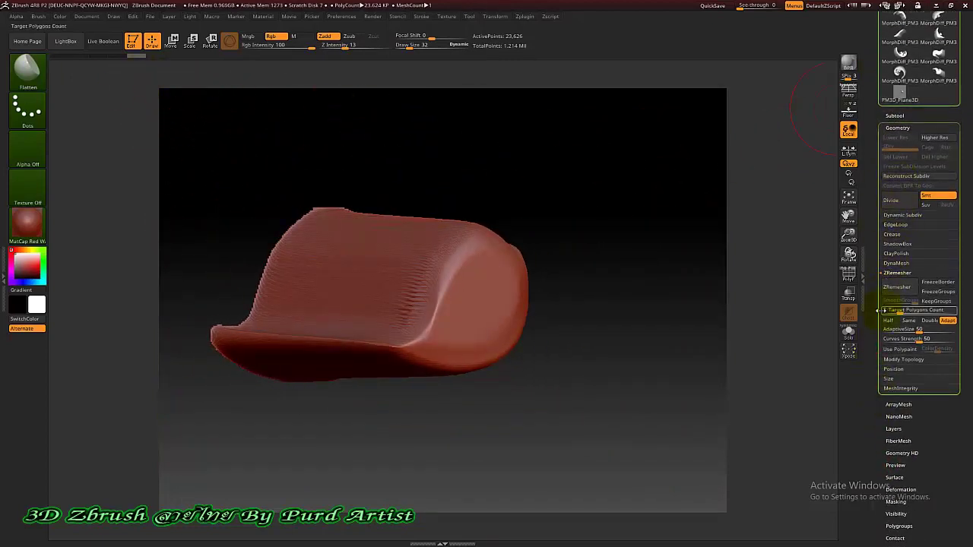
click(897, 263)
click(897, 277)
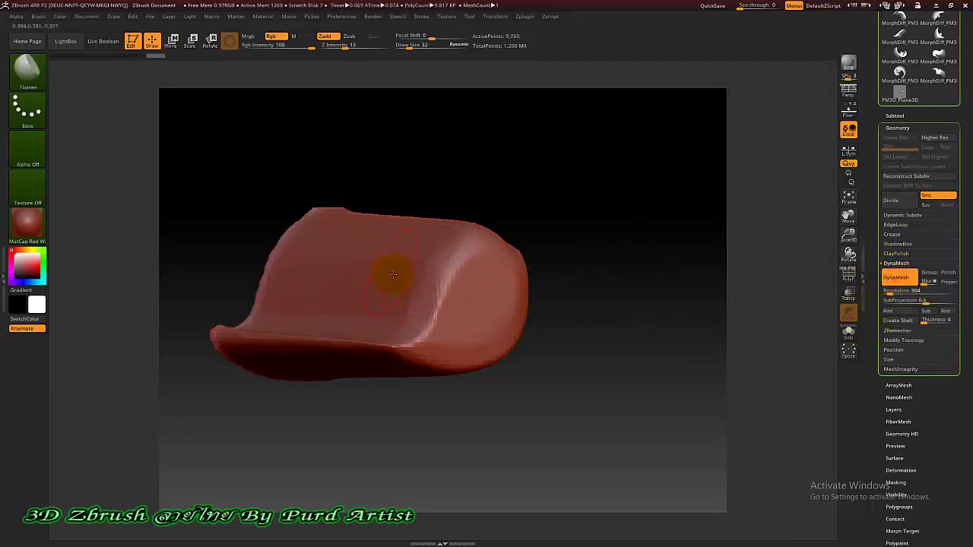
Step: Align the teardrop to a straight side view and choose the SliceRect brush for slicing
mouse_move(226, 215)
mouse_down()
mouse_move(209, 211)
mouse_move(293, 239)
mouse_up()
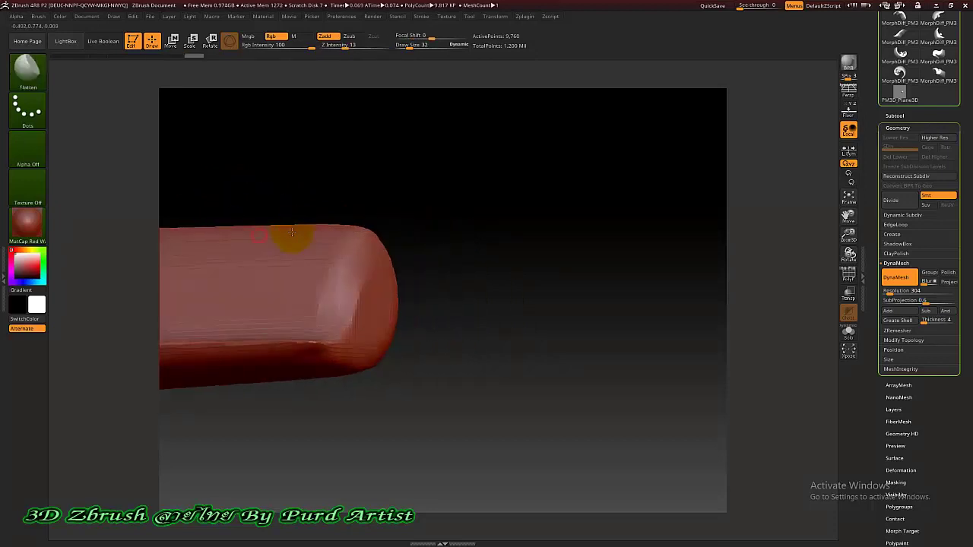
drag(448, 304, 438, 273)
key(f)
shift+right_drag(383, 183, 403, 198)
ctrl+right_drag(448, 315, 430, 241)
mouse_move(406, 181)
mouse_down()
mouse_move(434, 169)
mouse_move(412, 169)
mouse_up()
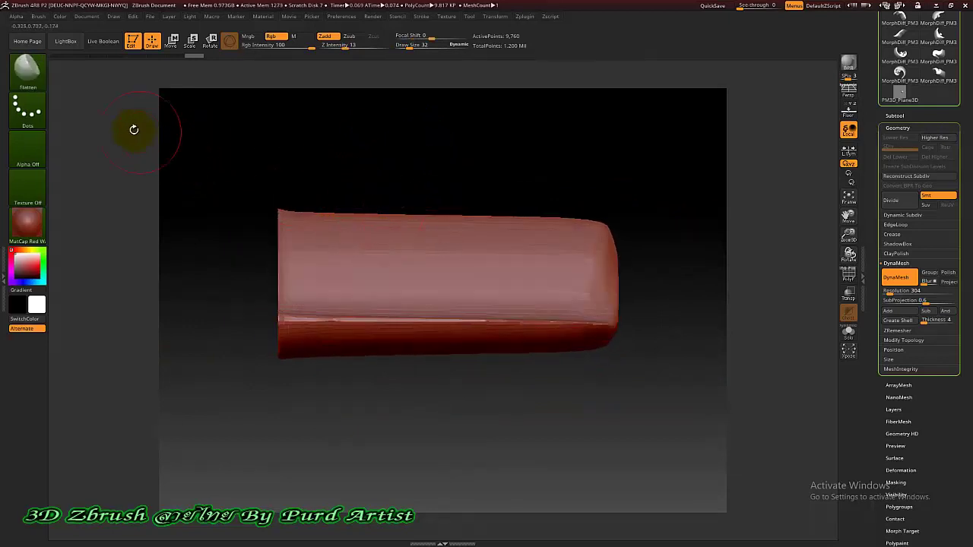
ctrl+shift+click(27, 71)
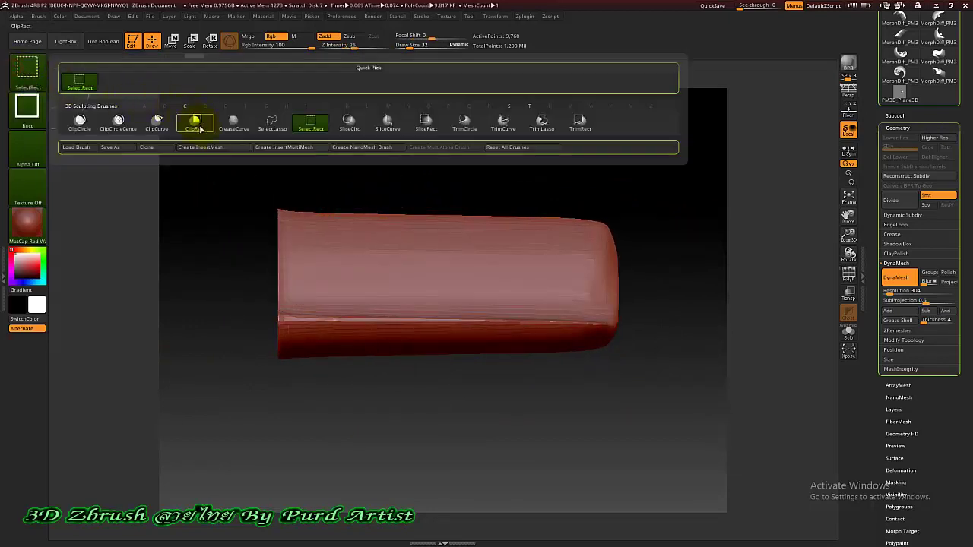
click(423, 128)
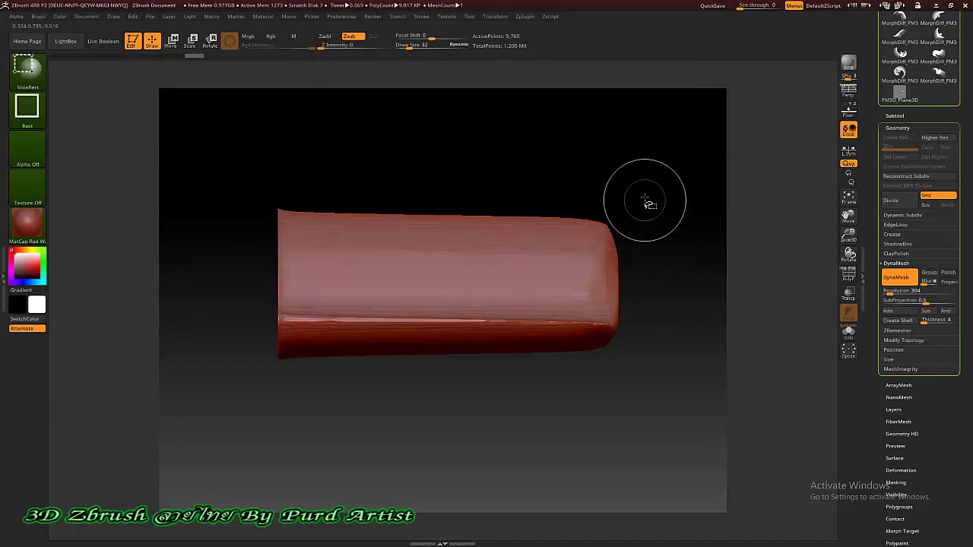
Step: Try to slice the teardrop crosswise near its back end and isolate one of the resulting polygroups
ctrl+shift+drag(656, 184, 378, 400)
key(shift+f)
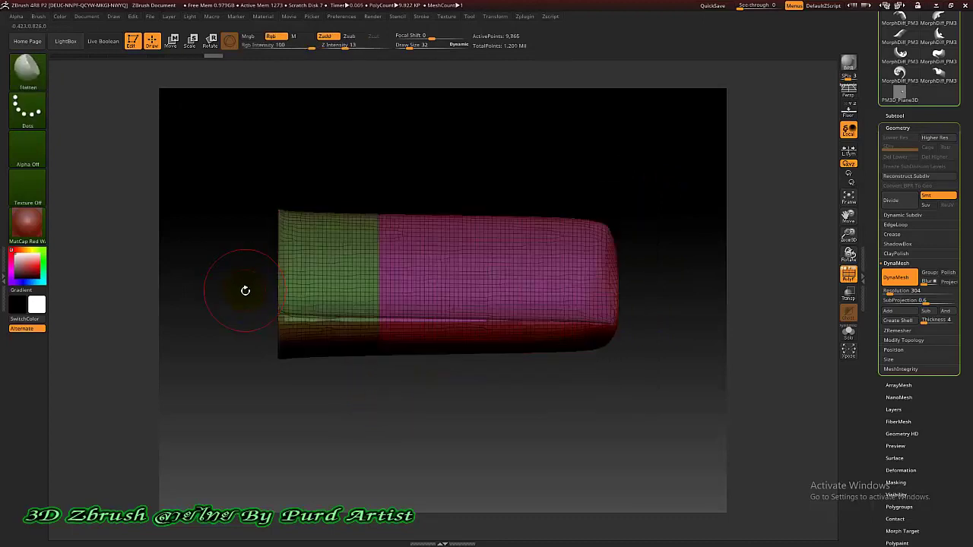
drag(245, 286, 306, 269)
ctrl+shift+click(305, 269)
ctrl+shift+click(304, 272)
key(ctrl+z)
key(ctrl+z)
key(ctrl+z)
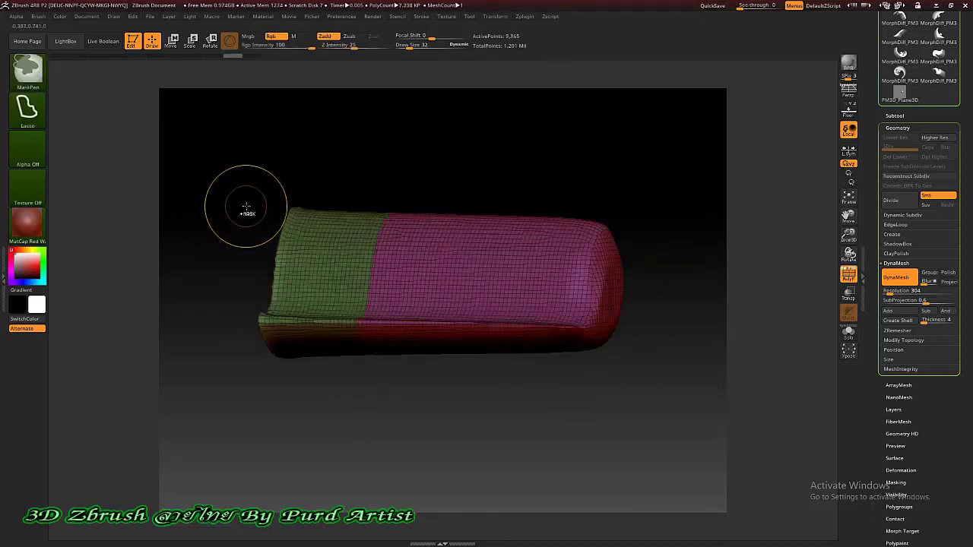
mouse_move(195, 145)
ctrl+mouse_down()
mouse_move(178, 402)
mouse_move(179, 389)
ctrl+mouse_up()
key(ctrl+w)
shift+drag(233, 197, 326, 204)
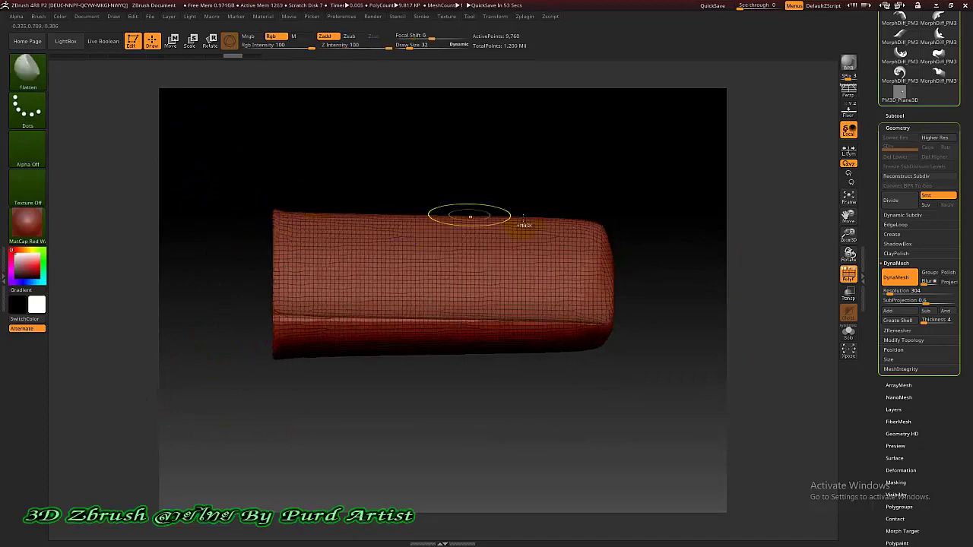
Step: Slice the teardrop crosswise about a quarter of its depth from the back and hide the back part
ctrl+shift+drag(654, 192, 358, 386)
ctrl+shift+click(302, 266)
ctrl+shift+click(299, 276)
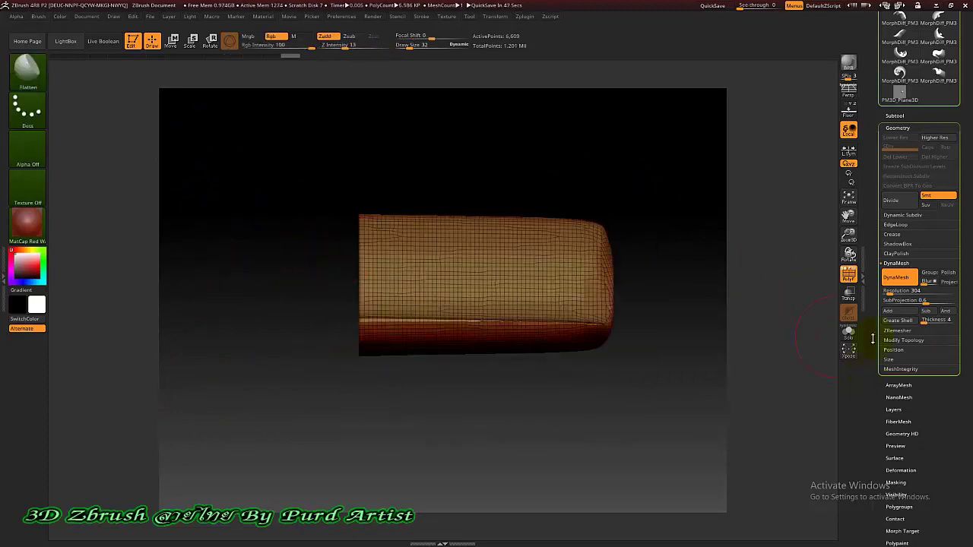
Step: Delete the teardrop's hidden back part and close the open hole left by the cut
click(902, 340)
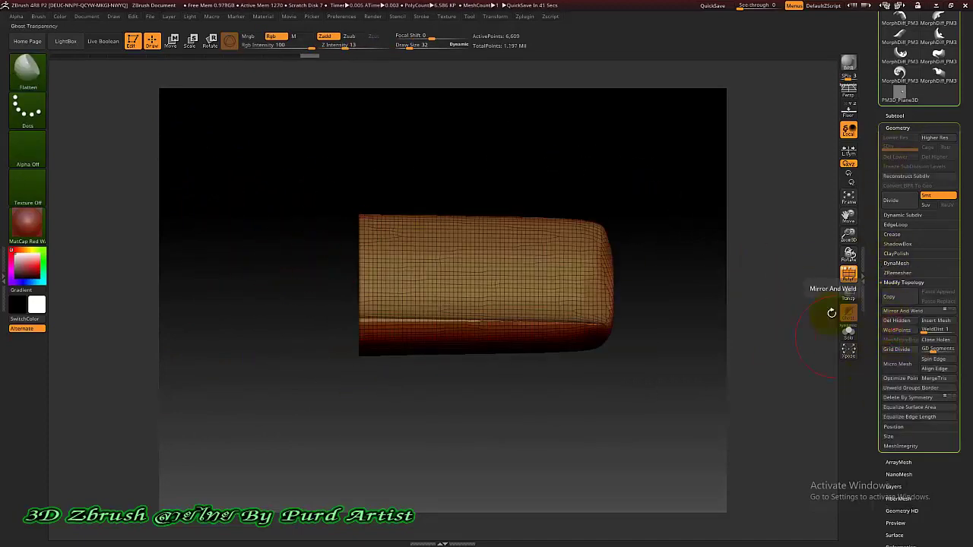
drag(790, 312, 669, 248)
mouse_move(618, 183)
mouse_down()
mouse_move(651, 182)
mouse_move(638, 165)
mouse_up()
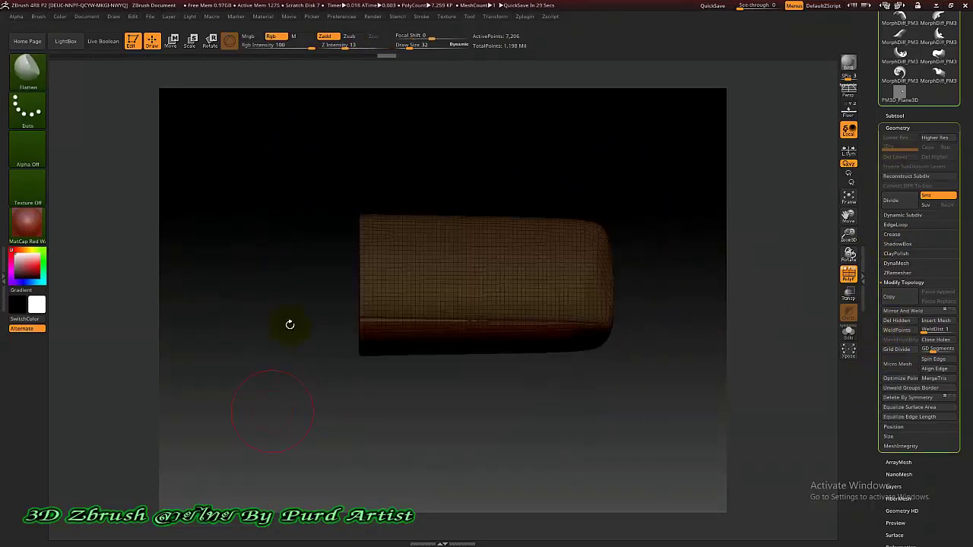
drag(289, 326, 695, 163)
Step: Switch to the leaf subtool MorphDiff_PM3D_Plane3D_3 and turn it to see its thickness
click(895, 116)
click(922, 154)
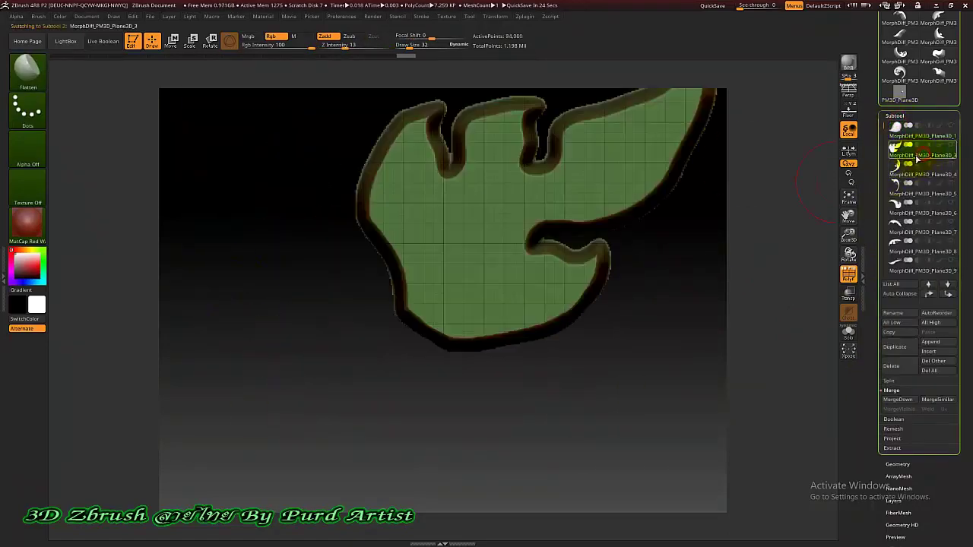
drag(321, 315, 254, 226)
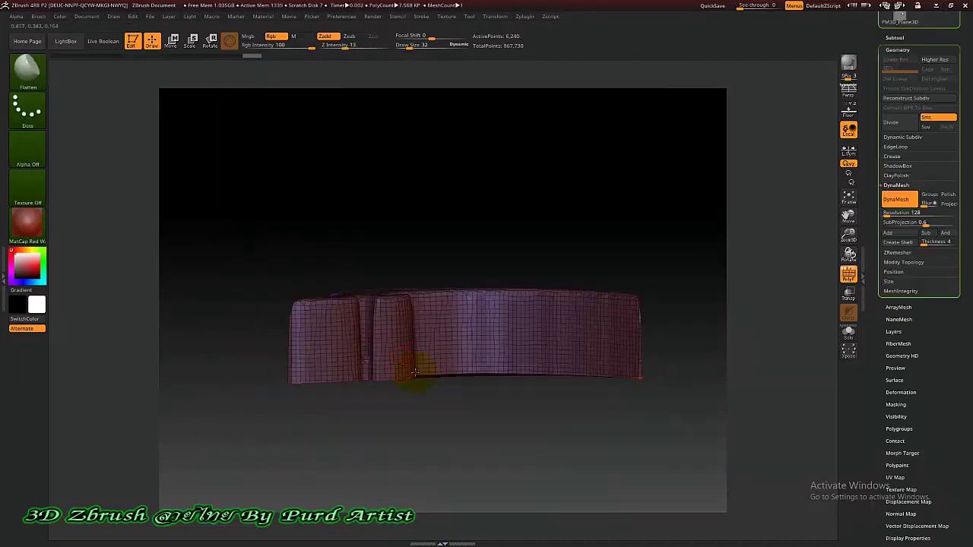
Step: Delete the hidden sliced-off back of the curved leaf piece and close its open hole
mouse_move(412, 371)
mouse_down()
mouse_move(404, 460)
mouse_move(420, 327)
mouse_up()
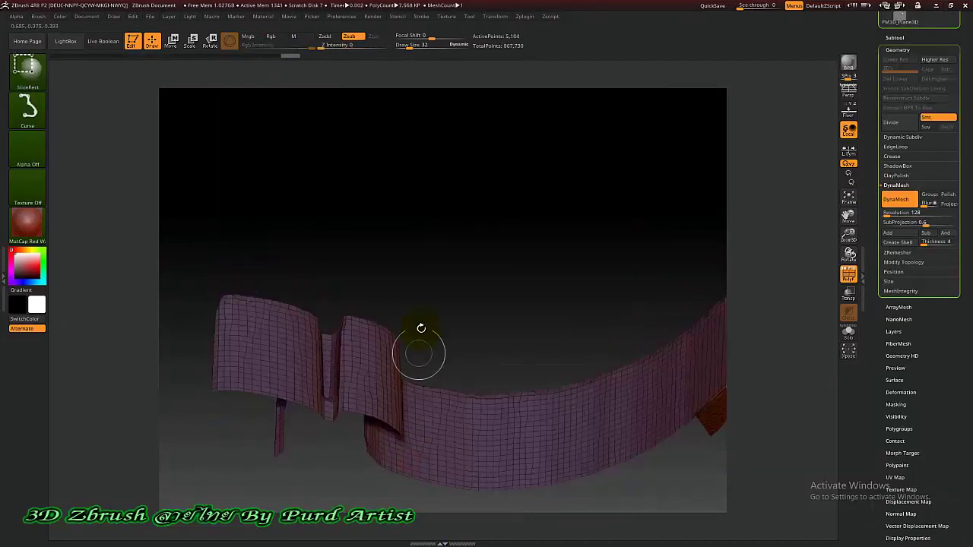
click(904, 263)
ctrl+shift+drag(437, 195, 471, 248)
mouse_move(478, 213)
mouse_down()
mouse_move(474, 293)
mouse_move(465, 266)
mouse_up()
key(f)
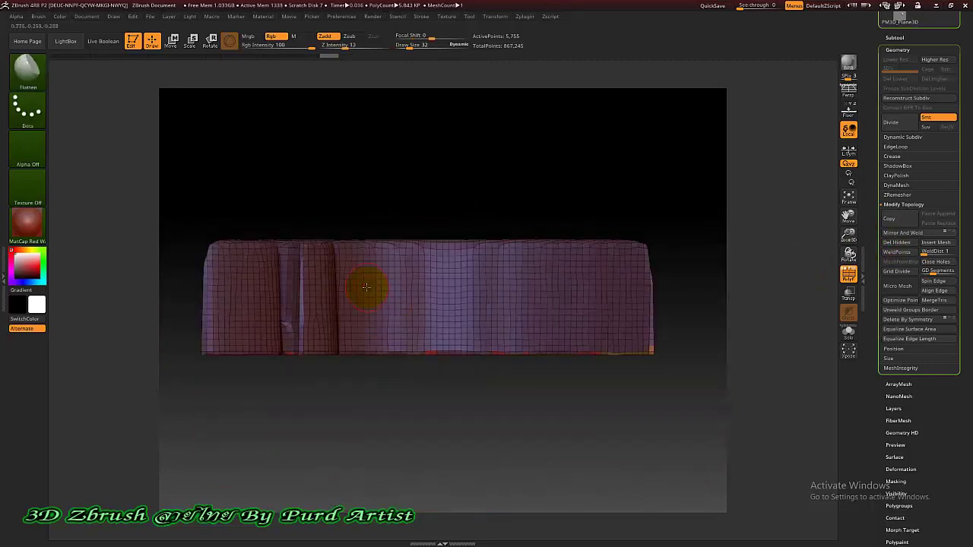
Step: Clip the uneven front face of the arched leaf piece flat from the side with the ClipRect brush
ctrl+shift+drag(185, 200, 256, 215)
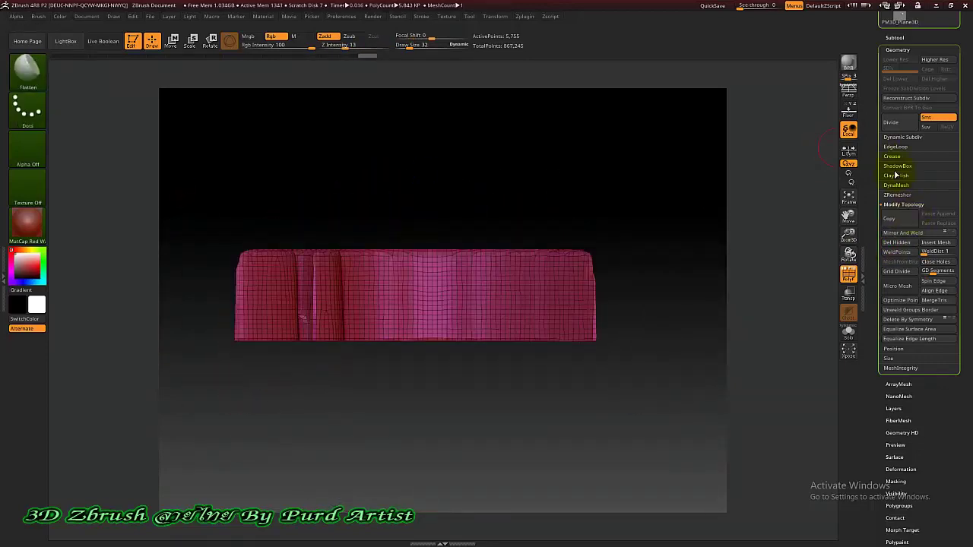
click(894, 185)
key(Return)
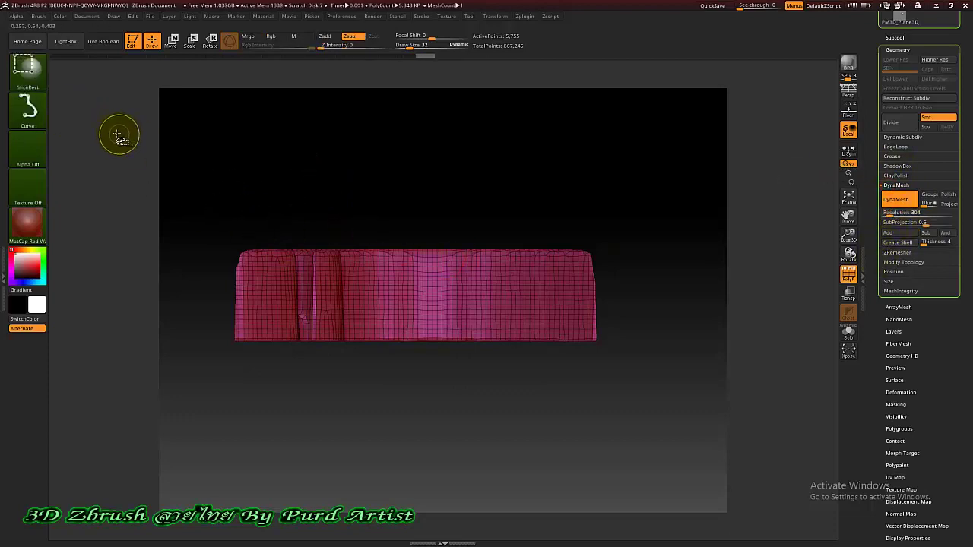
ctrl+shift+click(30, 70)
ctrl+shift+click(201, 124)
mouse_move(202, 208)
ctrl+shift+mouse_down()
mouse_move(443, 205)
mouse_move(648, 274)
ctrl+shift+mouse_up()
drag(482, 196, 469, 320)
key(shift+f)
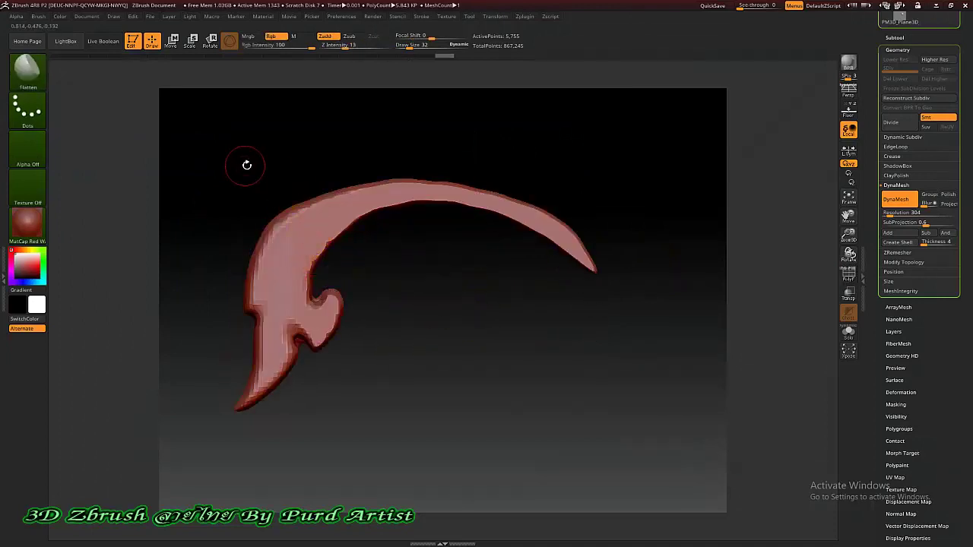
Step: Increase the arched leaf's mesh density and bevel its inner edge with the Flatten brush, smoothing along the strokes
click(894, 125)
ctrl+drag(621, 146, 643, 180)
key(f)
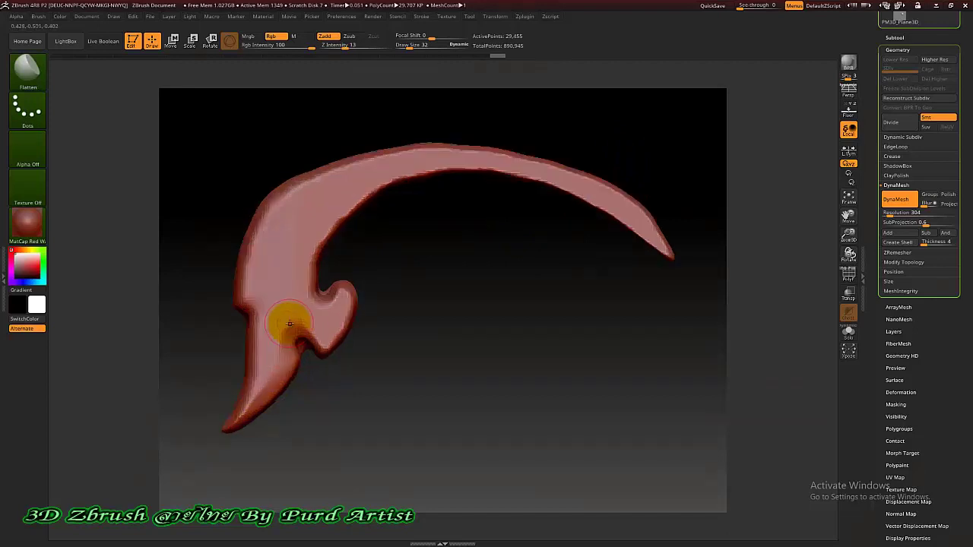
mouse_move(318, 278)
mouse_down()
mouse_move(311, 232)
mouse_move(343, 189)
mouse_move(465, 156)
mouse_move(554, 171)
mouse_up()
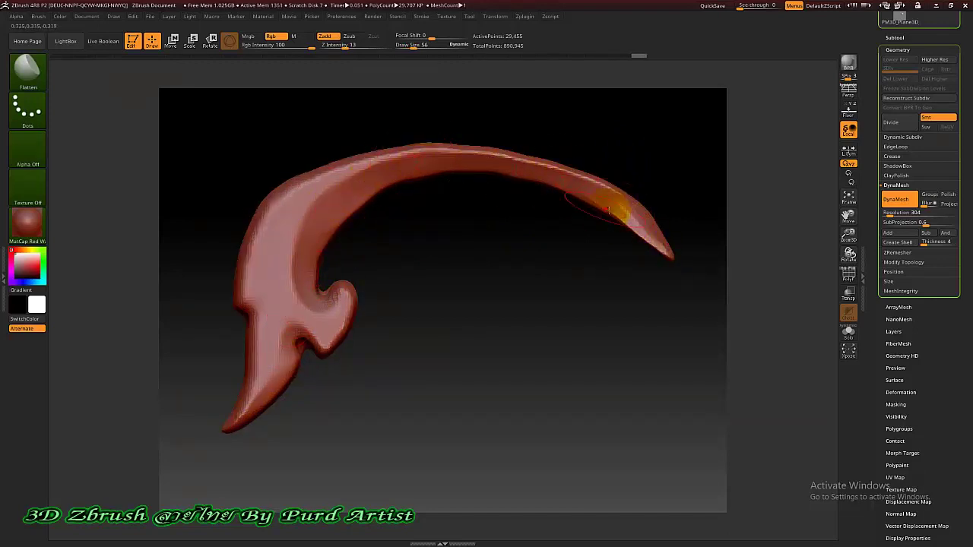
mouse_move(254, 363)
shift+mouse_down()
mouse_move(245, 282)
mouse_move(265, 224)
mouse_move(298, 200)
mouse_move(503, 164)
shift+mouse_up()
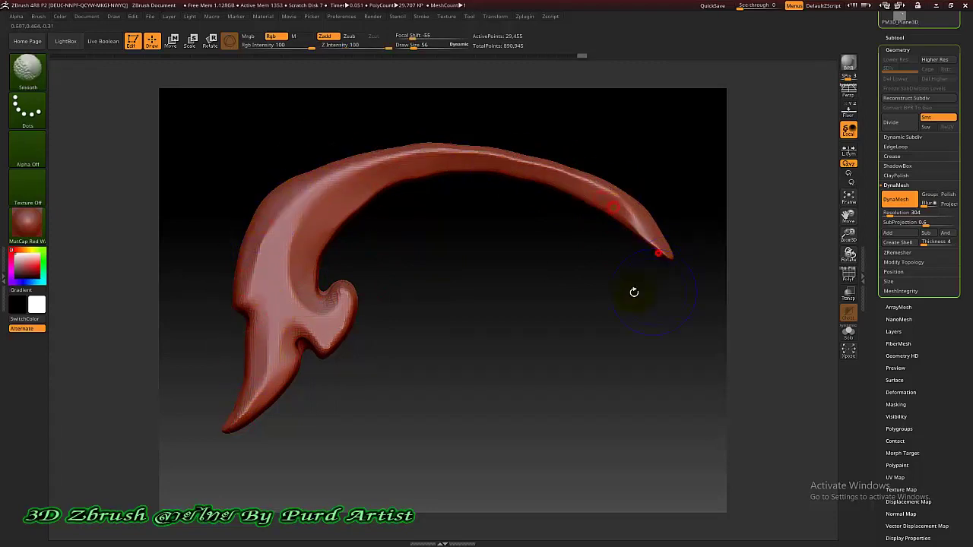
Step: Switch to subtool MorphDiff_PM3D_Plane3D_6 and remesh it with DynaMesh at resolution 304
click(894, 38)
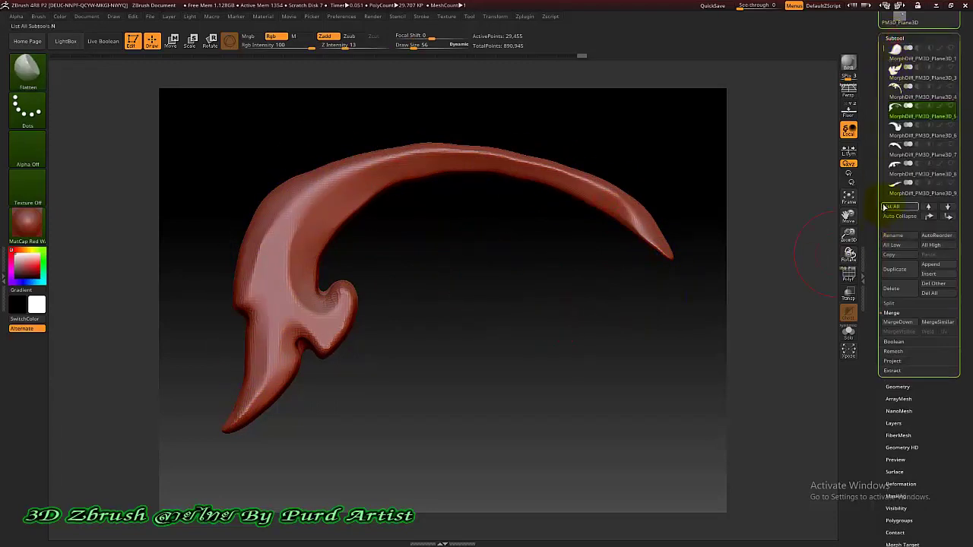
click(922, 130)
drag(360, 193, 271, 152)
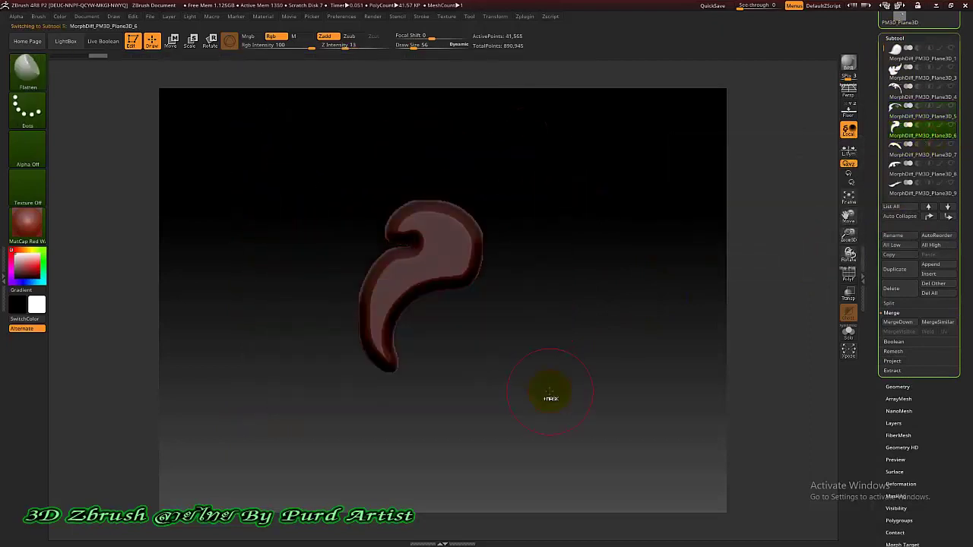
click(897, 387)
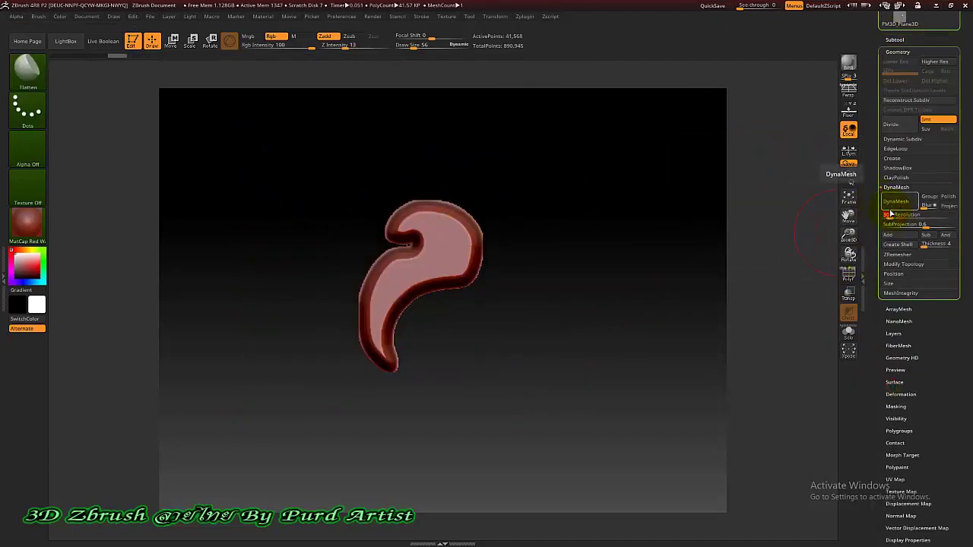
click(895, 201)
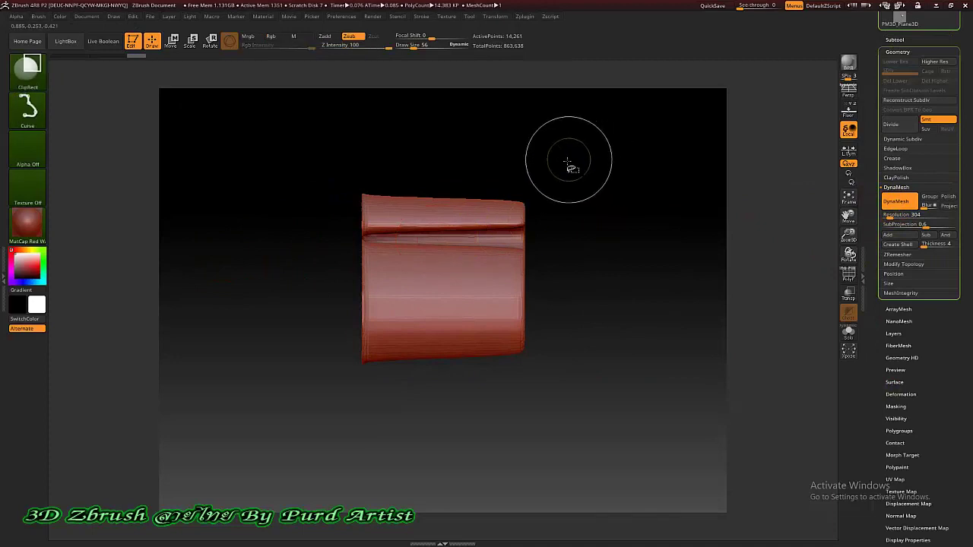
Step: Slice about a quarter off the curled piece's back with SliceRect, delete that part and close the open hole
ctrl+shift+click(29, 68)
ctrl+shift+click(425, 122)
ctrl+shift+drag(573, 161, 581, 372)
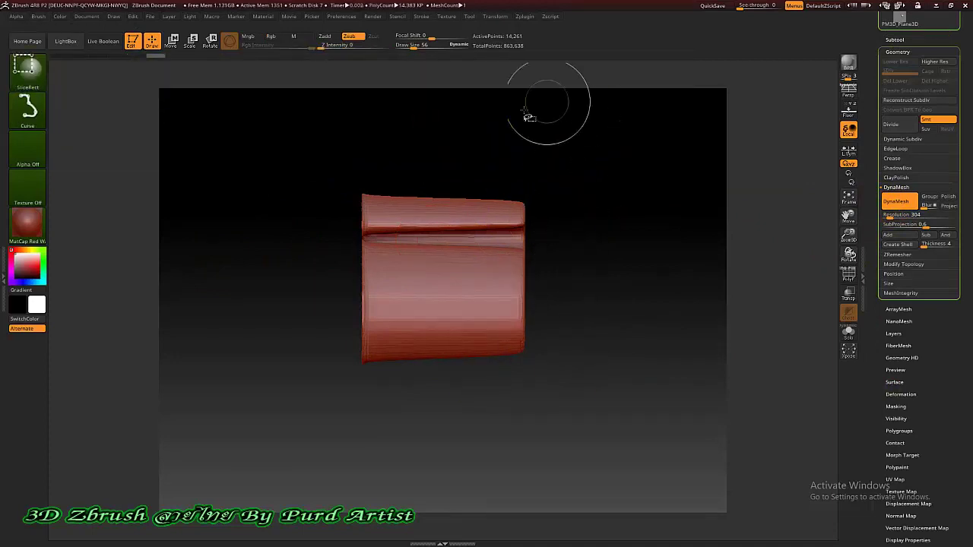
key(shift+f)
ctrl+shift+drag(402, 406, 402, 178)
ctrl+shift+click(381, 282)
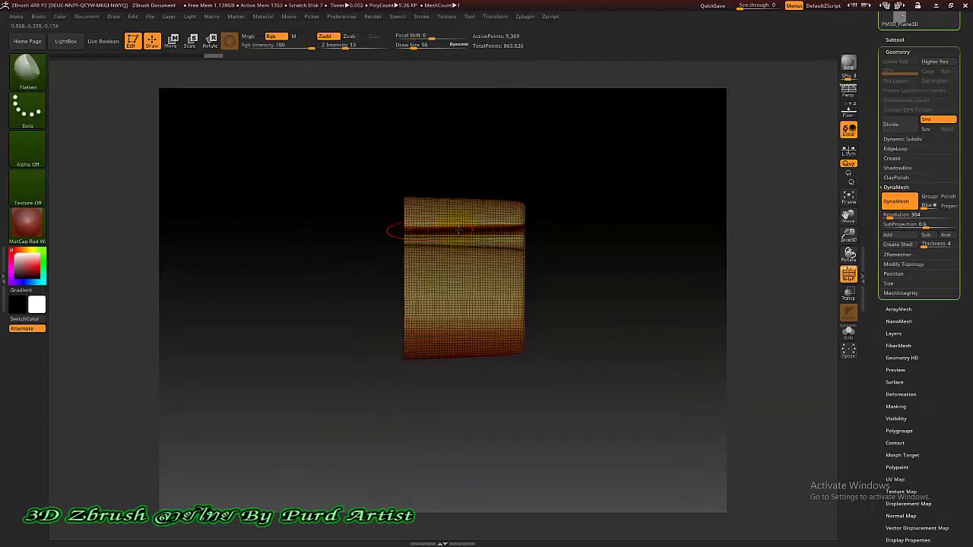
click(903, 263)
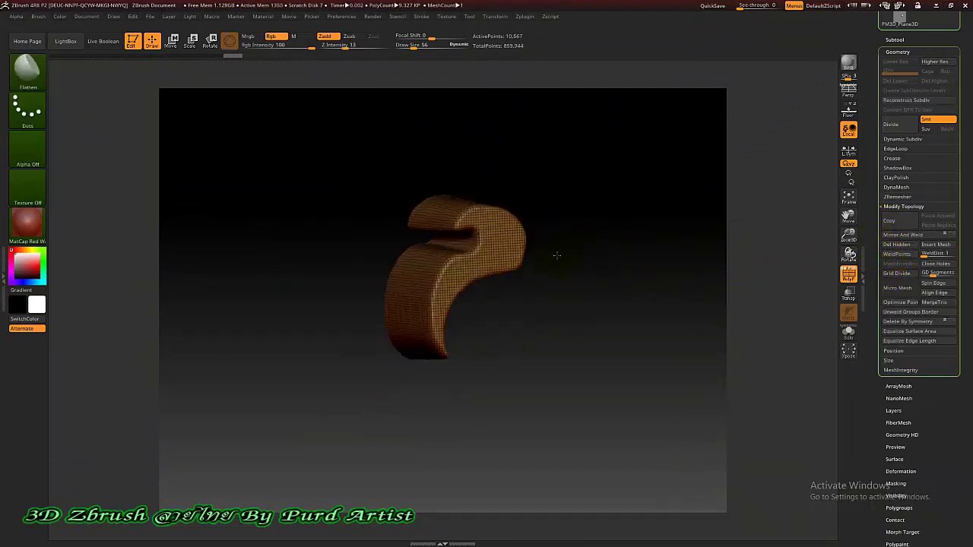
shift+drag(558, 254, 547, 251)
key(shift+f)
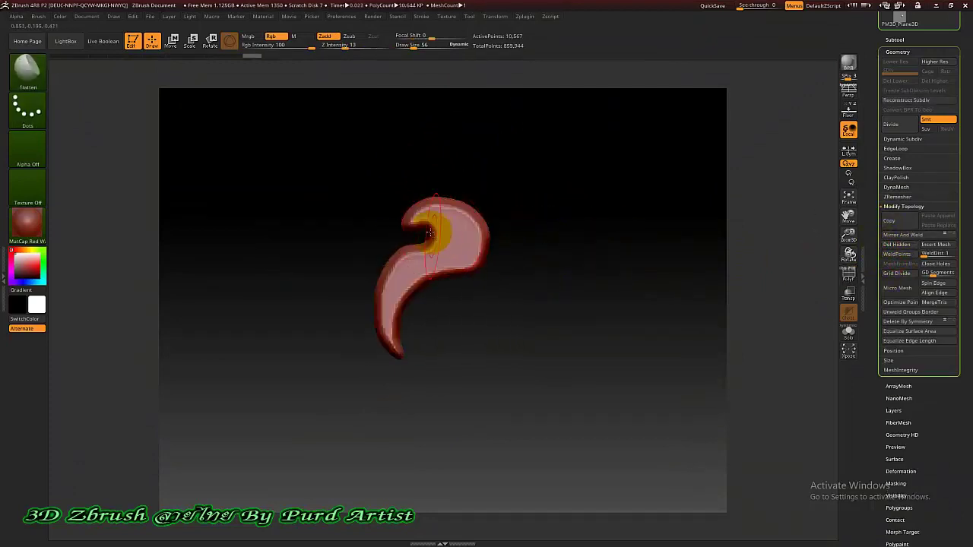
Step: Soften the curled piece's front edges by smoothing them, and check the piece briefly against MorphDiff_PM3D_Plane3D_5
shift+drag(461, 255, 428, 272)
mouse_move(409, 306)
shift+mouse_down()
mouse_move(432, 255)
mouse_move(473, 243)
shift+mouse_up()
click(895, 40)
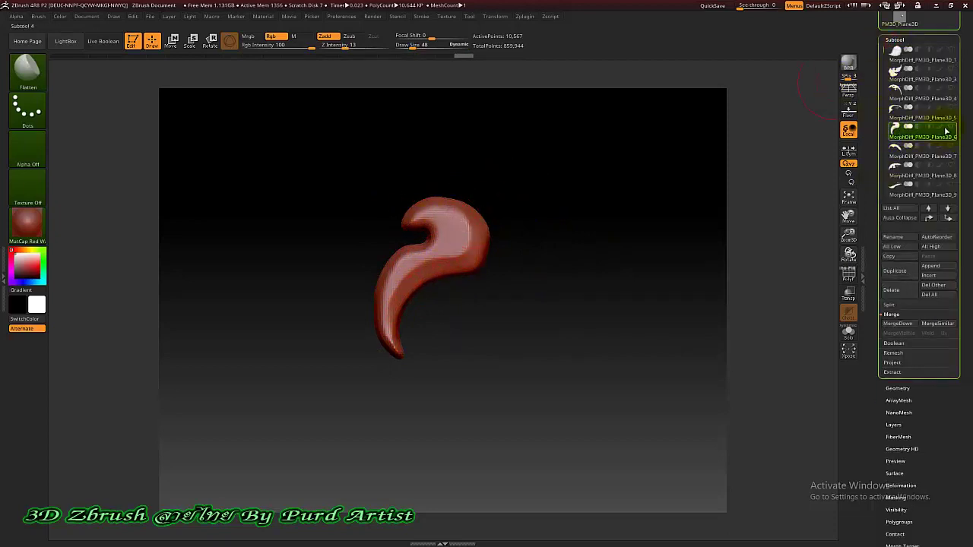
click(950, 107)
drag(760, 172, 771, 142)
click(950, 108)
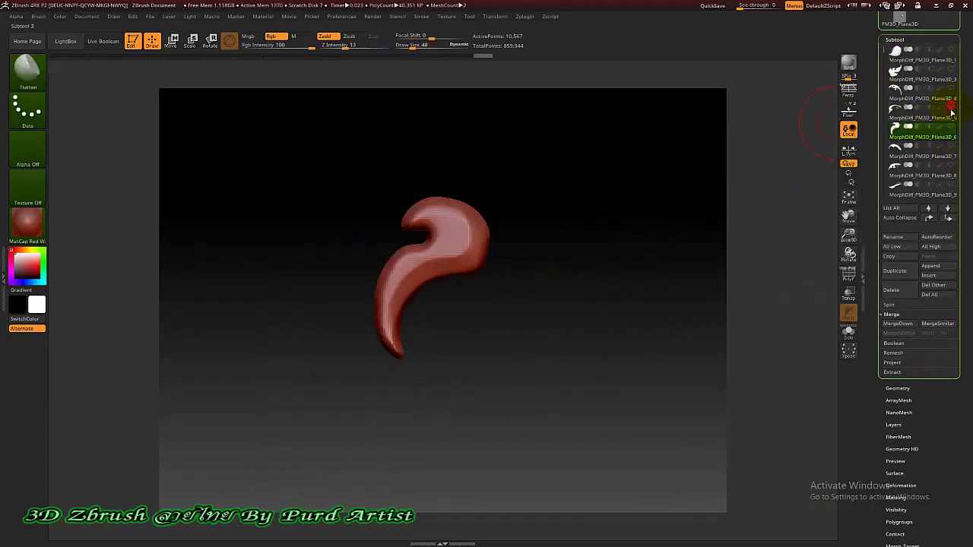
Step: Show and select subtool MorphDiff_PM3D_Plane3D_7 and remesh it with DynaMesh at resolution 304
click(951, 146)
alt+drag(508, 350, 672, 224)
click(940, 154)
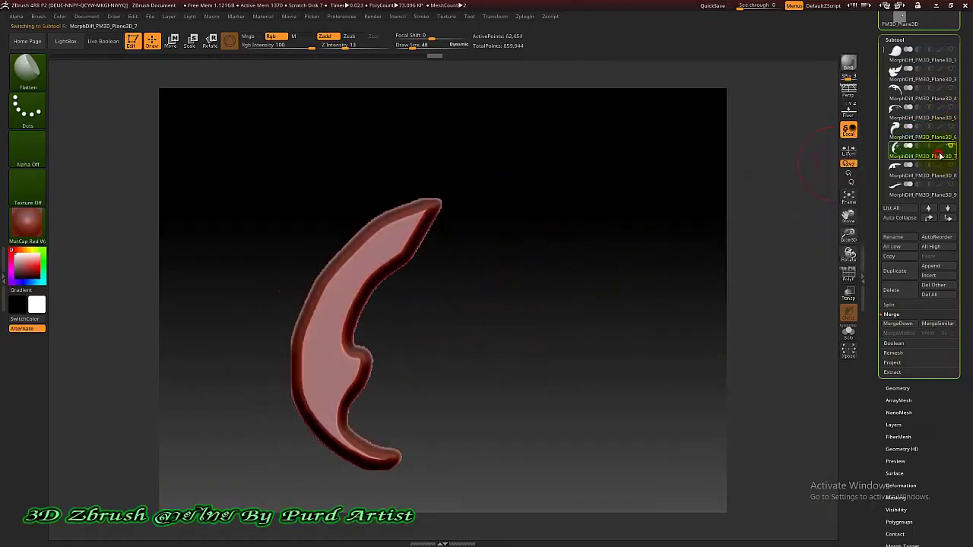
ctrl+drag(215, 143, 531, 496)
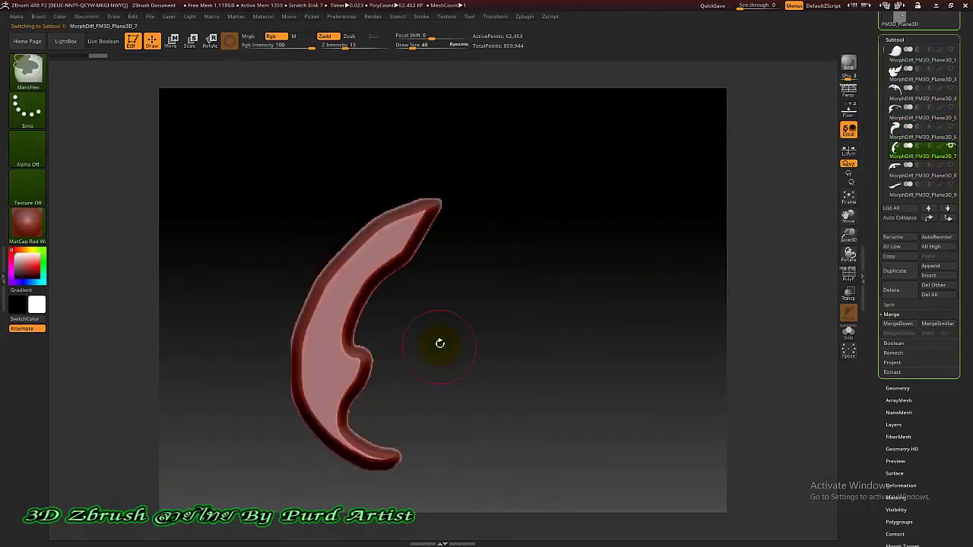
click(887, 388)
text(300)
click(893, 203)
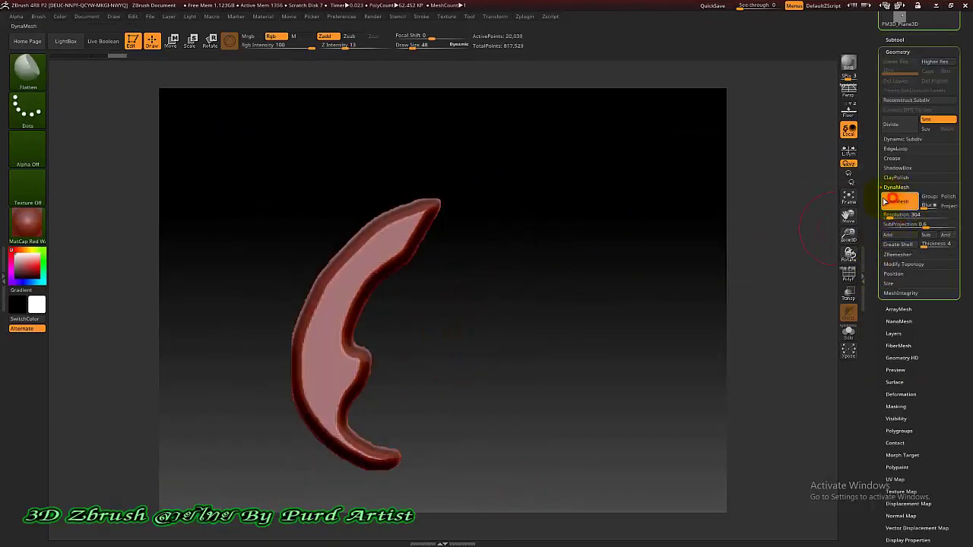
Step: Slice the crescent piece crosswise near its back with SliceRect and hide the thin back part
shift+drag(478, 310, 506, 306)
alt+drag(430, 309, 275, 290)
key(ctrl+shift)
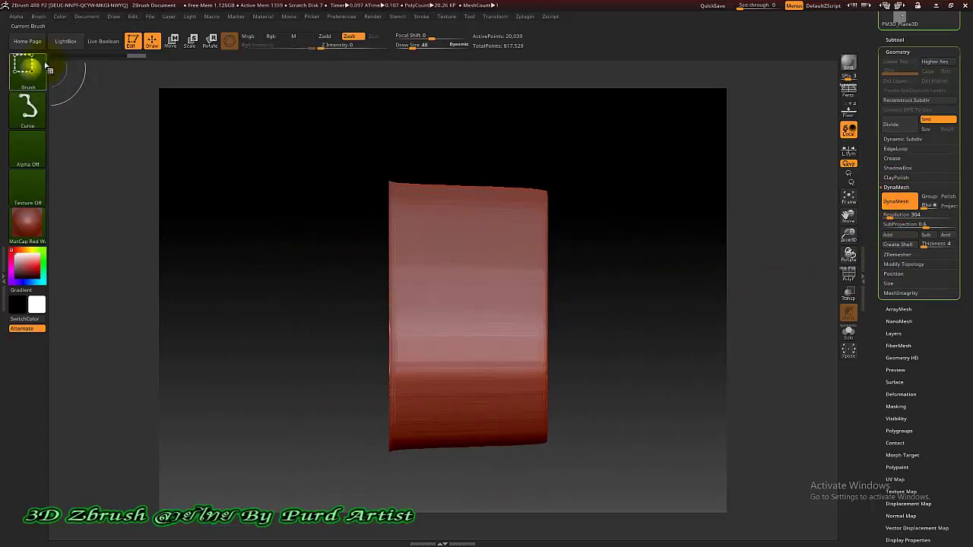
ctrl+shift+drag(413, 475, 409, 147)
key(shift+f)
ctrl+shift+double_click(399, 286)
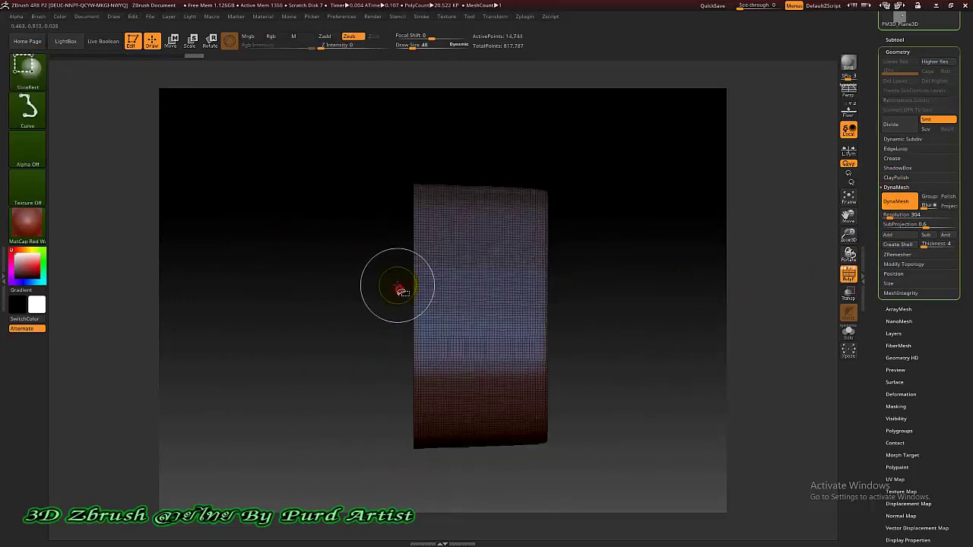
Step: Delete the crescent's hidden back part, close the open hole and combine the piece into one polygroup
click(888, 264)
ctrl+drag(684, 256, 711, 280)
drag(672, 260, 608, 228)
ctrl+drag(300, 128, 626, 485)
key(ctrl+w)
shift+drag(554, 282, 520, 269)
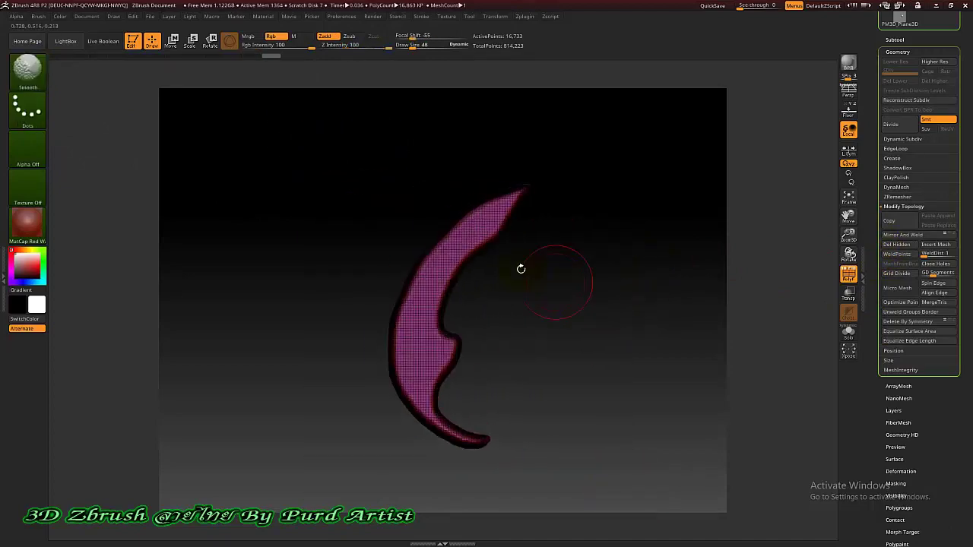
Step: Reduce the crescent's thickness by clipping its rounded front flat from the side with the ClipRect brush
shift+drag(309, 247, 339, 200)
ctrl+shift+click(30, 72)
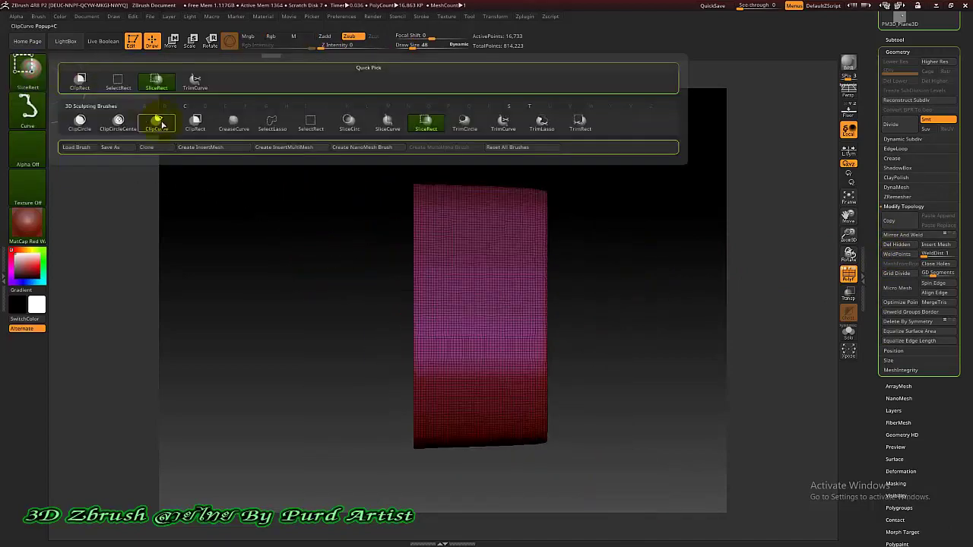
ctrl+shift+click(196, 124)
ctrl+shift+drag(498, 501, 496, 502)
ctrl+shift+drag(524, 152, 525, 458)
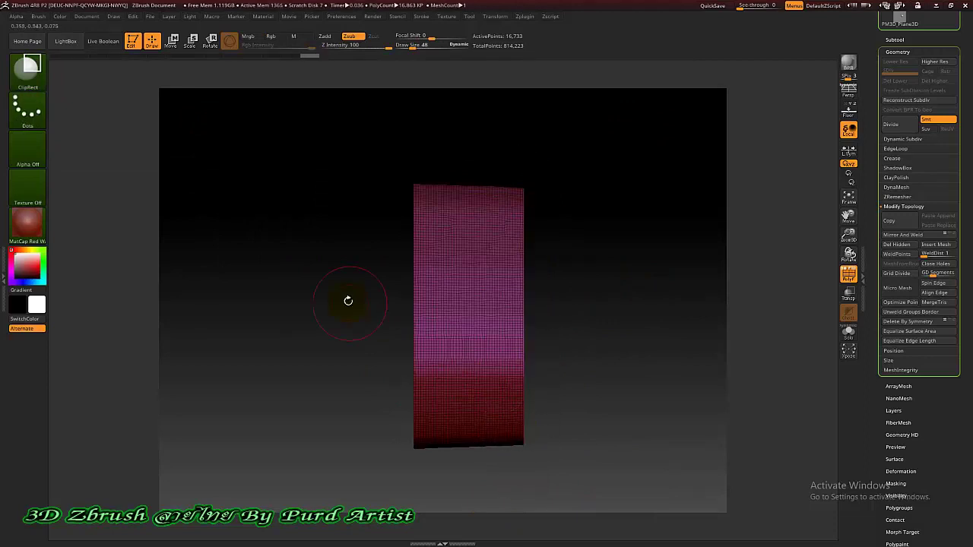
shift+drag(347, 300, 310, 259)
key(shift+f)
key(f)
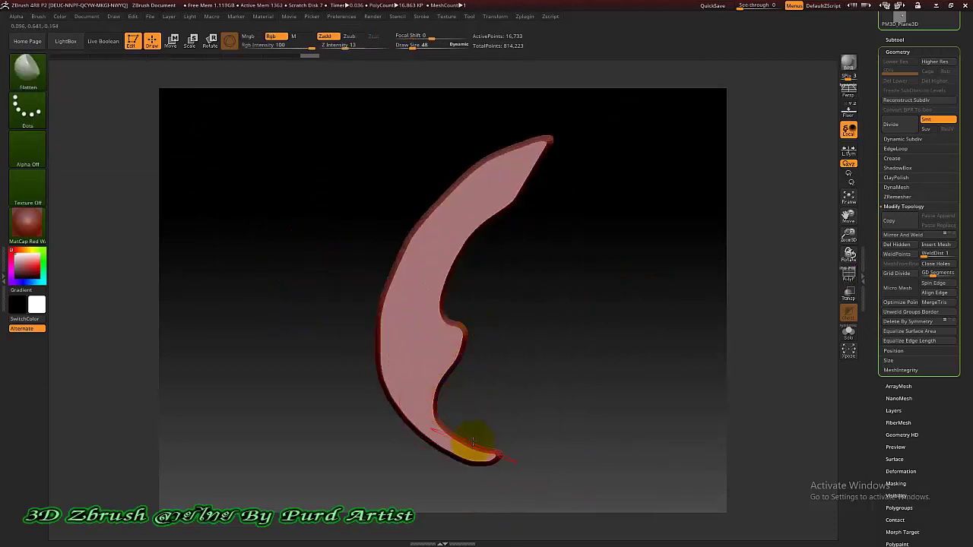
Step: Bevel the crescent's inner edge around the short hook and the notch with the Flatten brush
drag(435, 401, 438, 335)
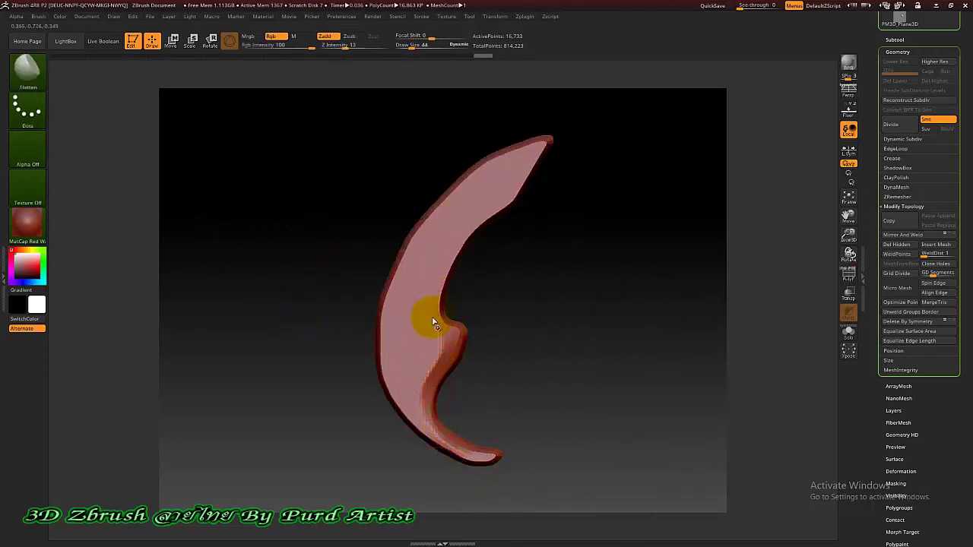
key(ctrl+z)
key(ctrl+z)
mouse_move(257, 266)
ctrl+shift+mouse_down()
mouse_move(308, 266)
mouse_move(625, 330)
mouse_move(615, 334)
ctrl+shift+mouse_up()
ctrl+shift+drag(521, 300, 509, 319)
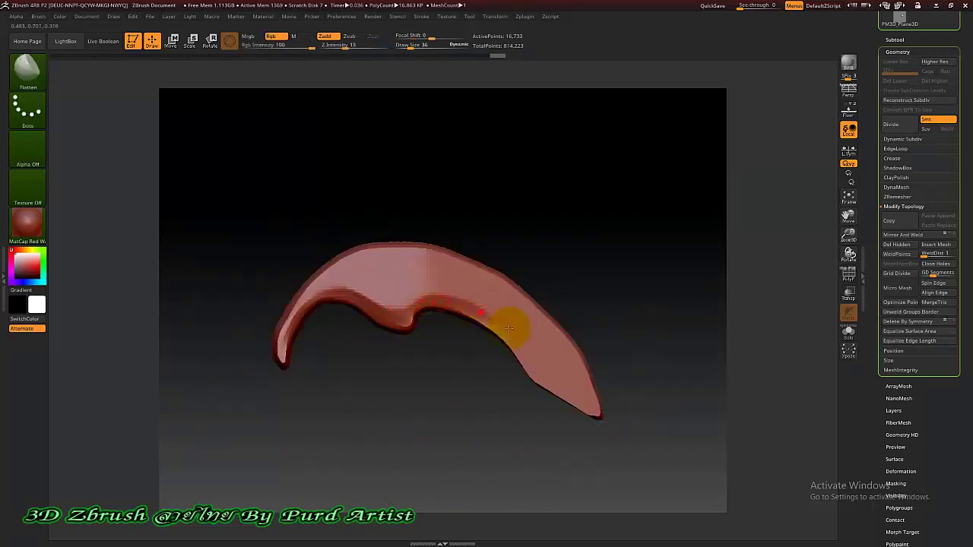
Step: Bevel the inner edge of the crescent's long arm down to its tip with Flatten and smooth the surface
drag(510, 328, 548, 384)
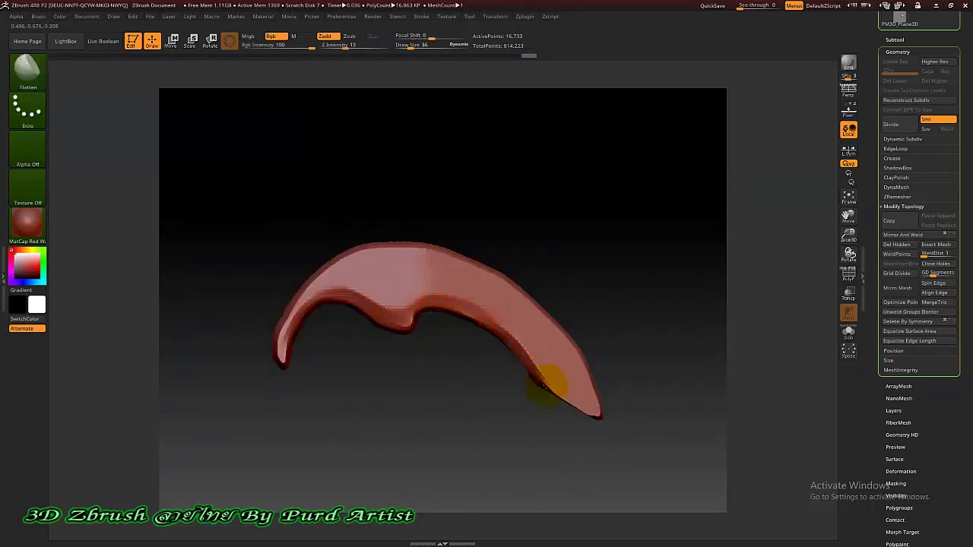
drag(447, 298, 574, 399)
mouse_move(439, 296)
mouse_down()
mouse_move(543, 343)
mouse_move(588, 407)
mouse_up()
drag(404, 304, 318, 299)
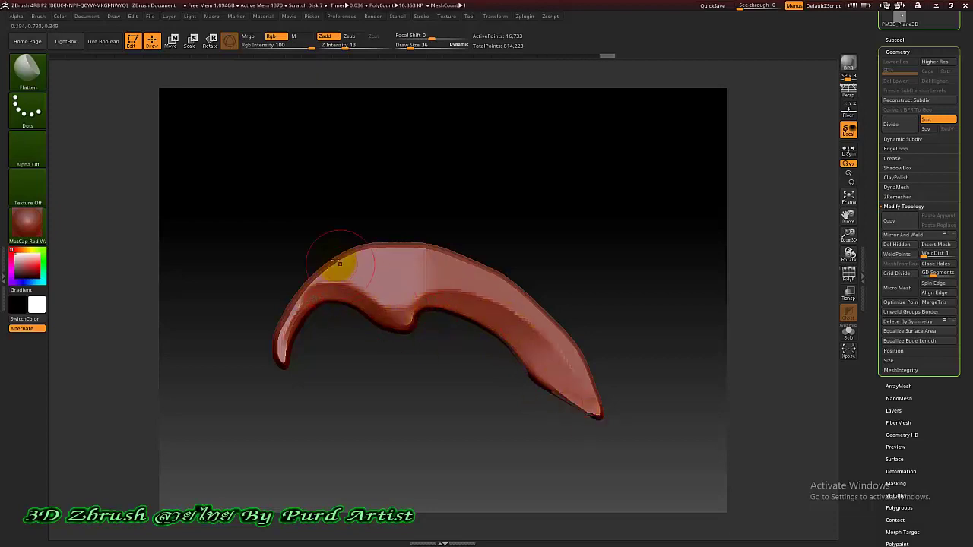
mouse_move(340, 264)
shift+mouse_down()
mouse_move(508, 292)
mouse_move(554, 389)
shift+mouse_up()
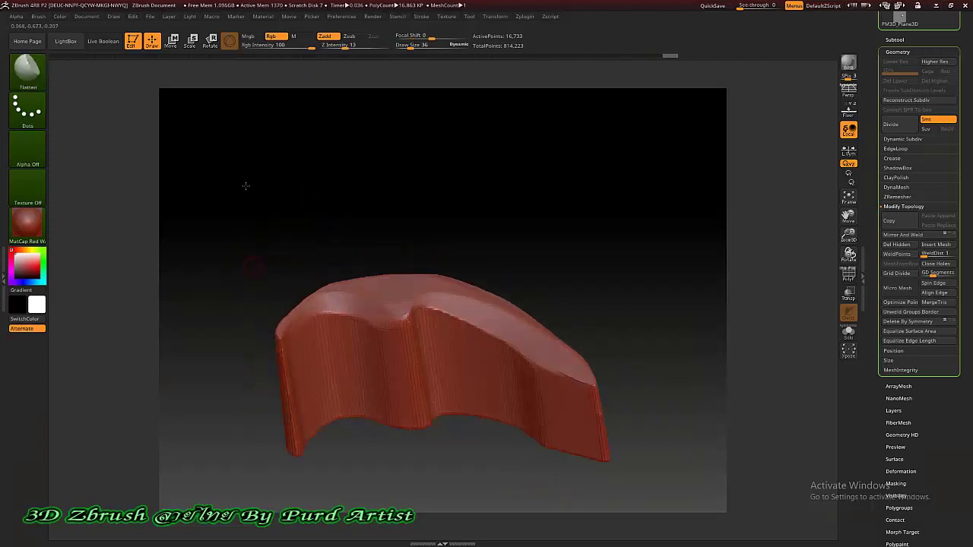
Step: Show subtools MorphDiff_PM3D_Plane3D_6 and MorphDiff_PM3D_Plane3D_5 alongside the crescent and compare their thickness and fit
shift+drag(245, 187, 262, 198)
click(897, 41)
click(950, 127)
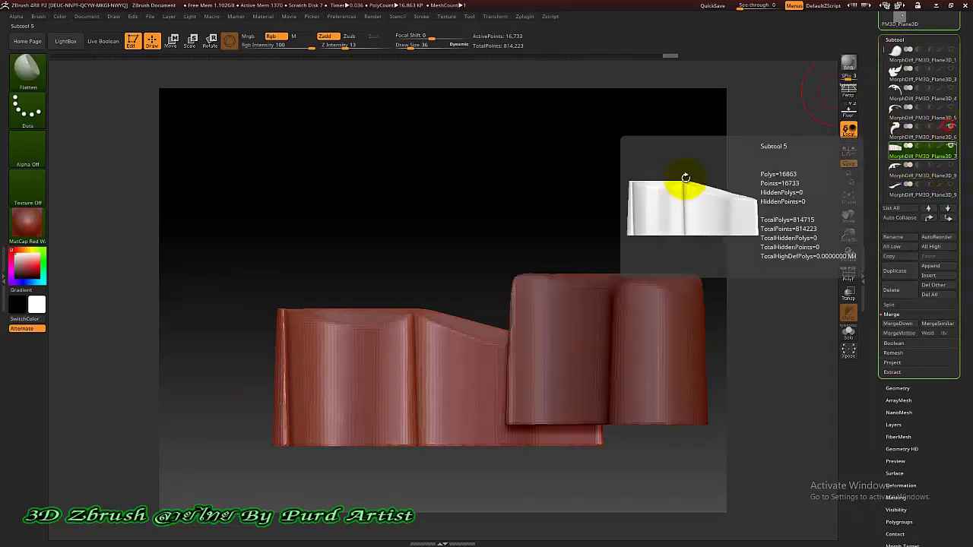
drag(687, 177, 553, 284)
drag(582, 189, 570, 166)
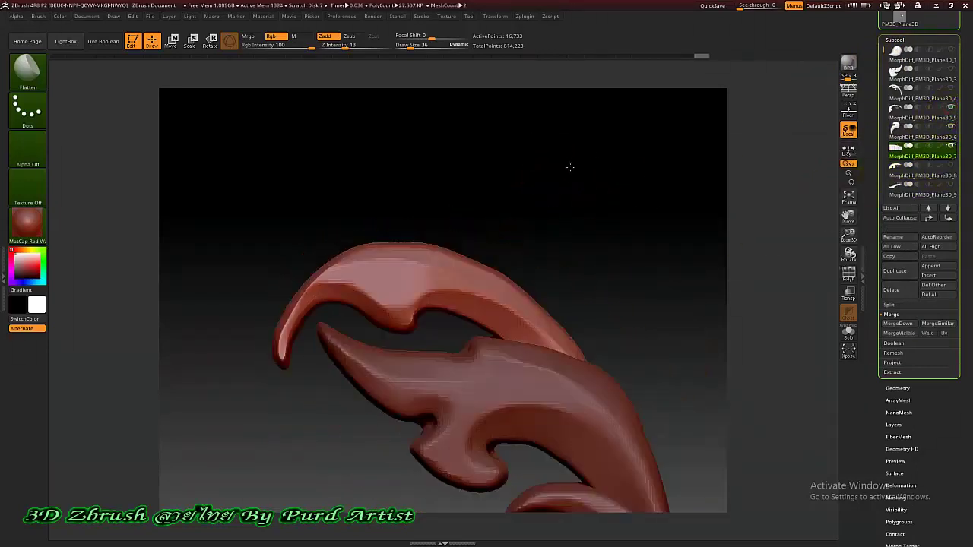
key(f)
Step: Show and select subtool MorphDiff_PM3D_Plane3D_8 and remesh it with DynaMesh at resolution 400
click(950, 166)
click(918, 174)
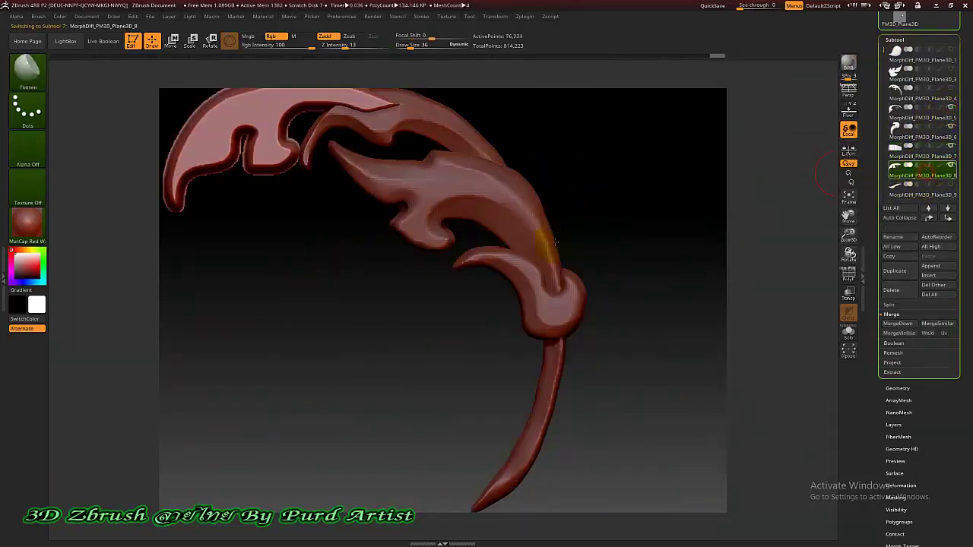
alt+drag(301, 321, 798, 289)
click(898, 389)
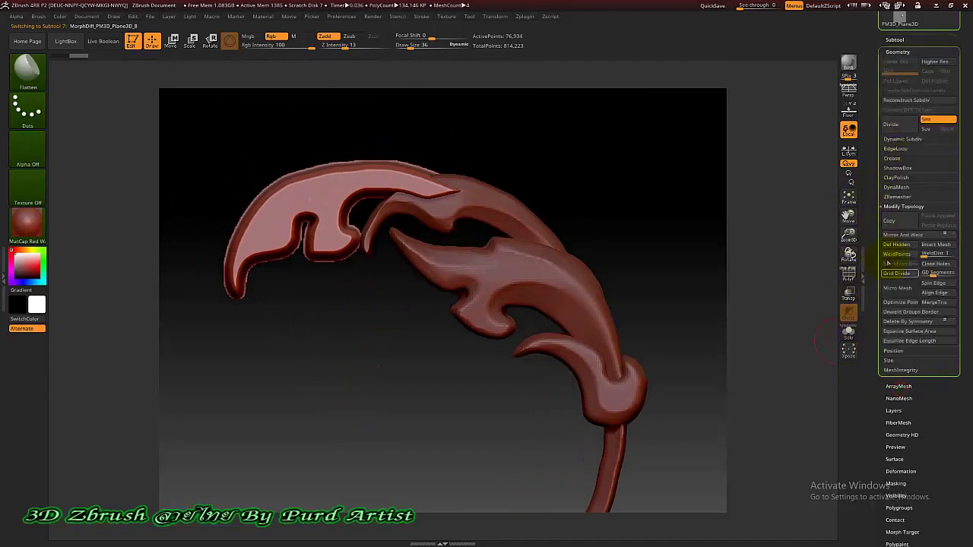
click(896, 187)
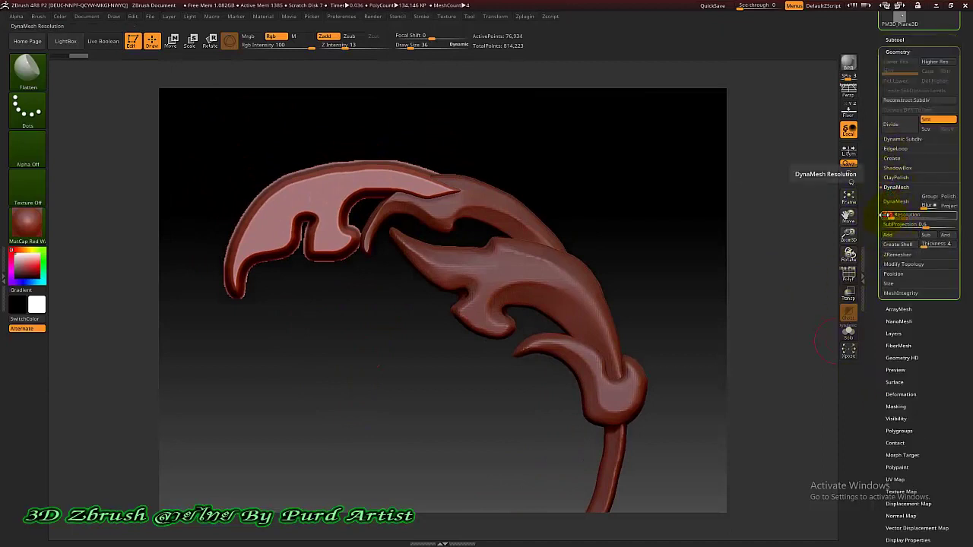
click(896, 201)
ctrl+drag(187, 109, 465, 305)
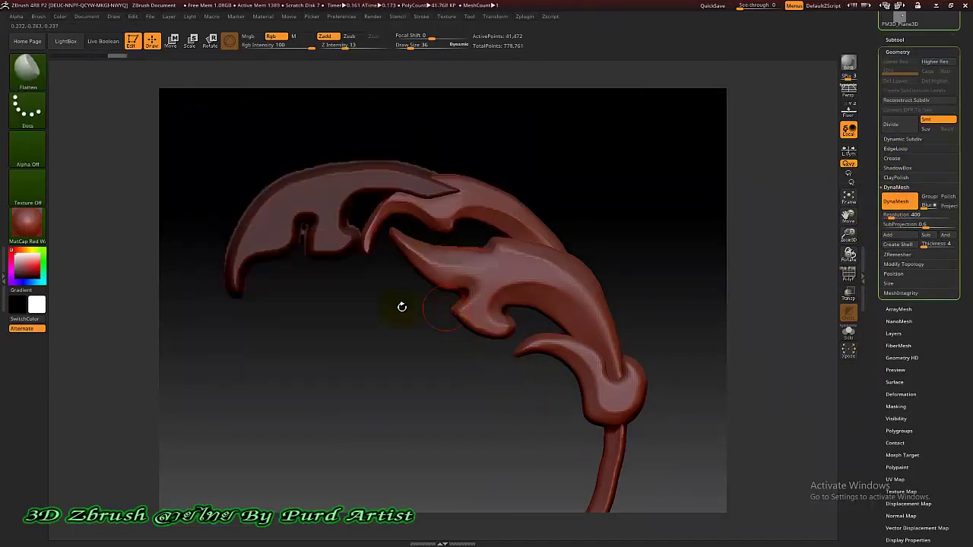
ctrl+click(376, 328)
Step: Slice across the leaf piece from the side, level with the back of the neighbouring ornament pieces
mouse_move(376, 328)
mouse_down()
mouse_move(337, 244)
mouse_move(322, 296)
mouse_up()
drag(362, 384, 329, 316)
click(27, 107)
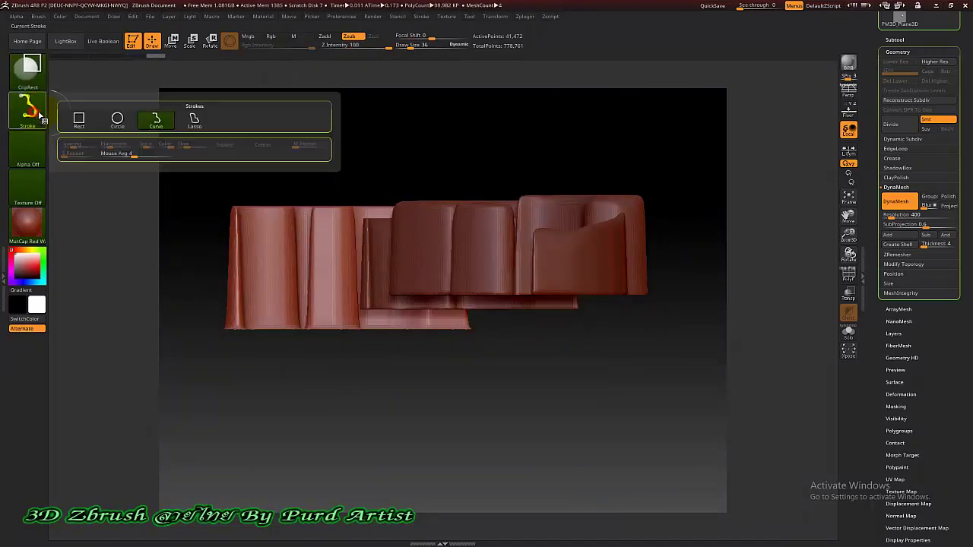
click(32, 70)
click(426, 122)
ctrl+shift+drag(176, 165, 331, 234)
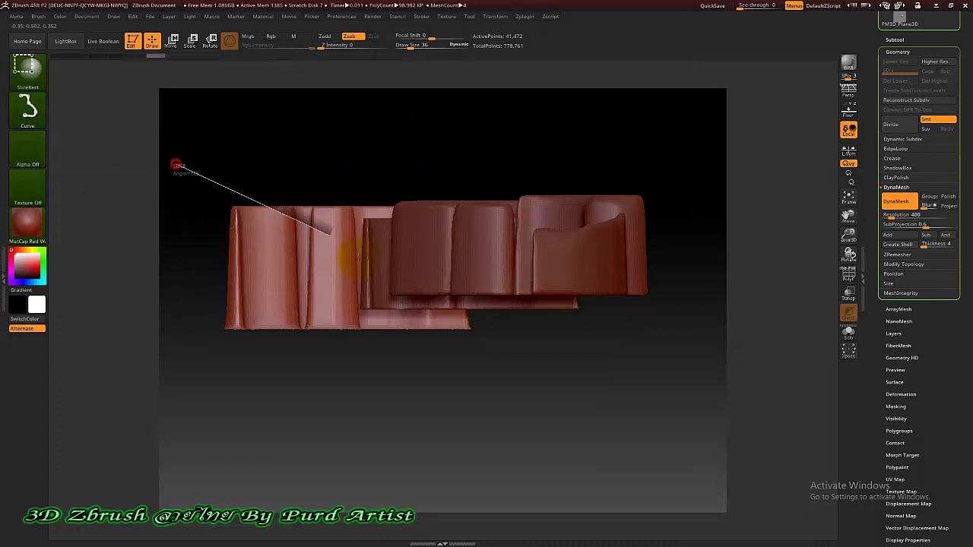
ctrl+shift+drag(190, 308, 466, 310)
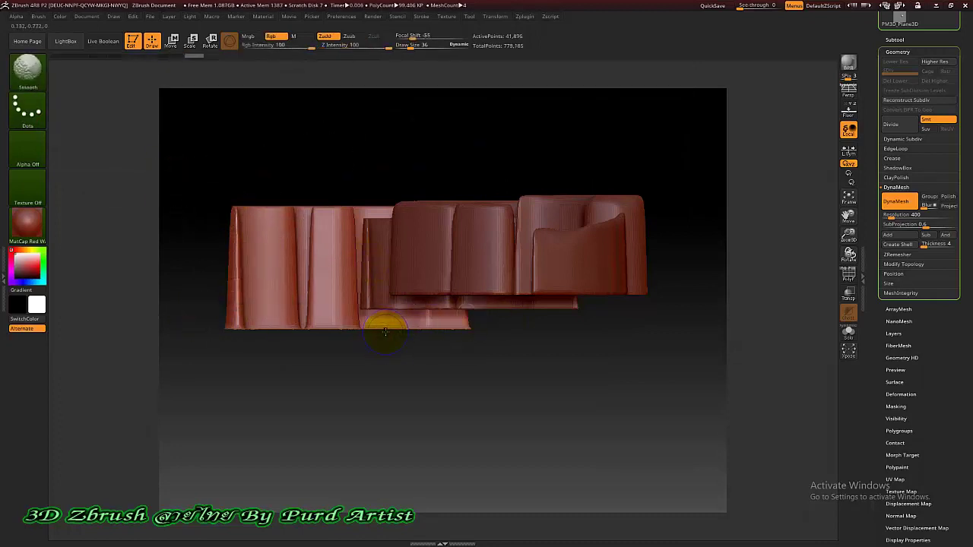
Step: Isolate the leaf's front polygroup, delete its hidden back part and close the resulting hole
key(shift+f)
ctrl+shift+click(281, 324)
ctrl+shift+click(281, 325)
click(897, 264)
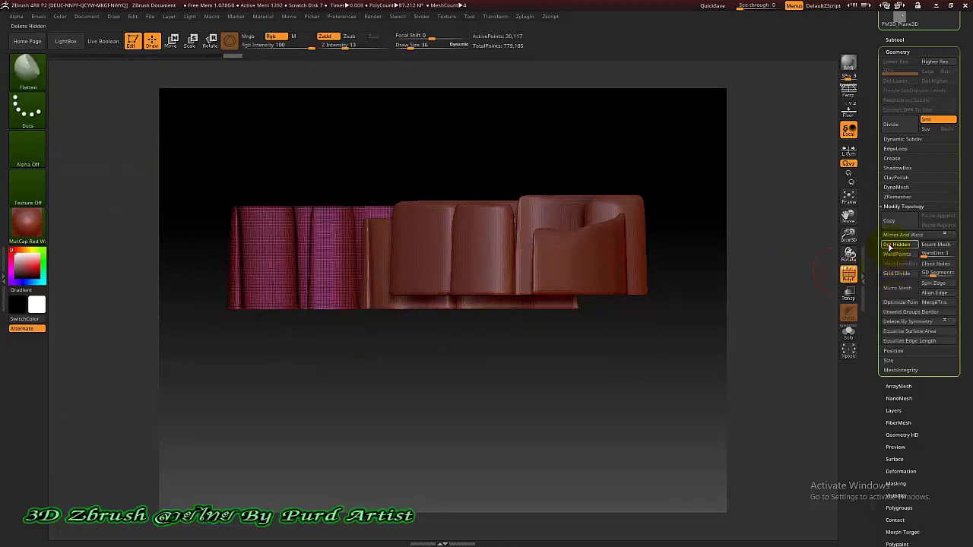
click(896, 244)
click(934, 263)
drag(354, 382, 331, 335)
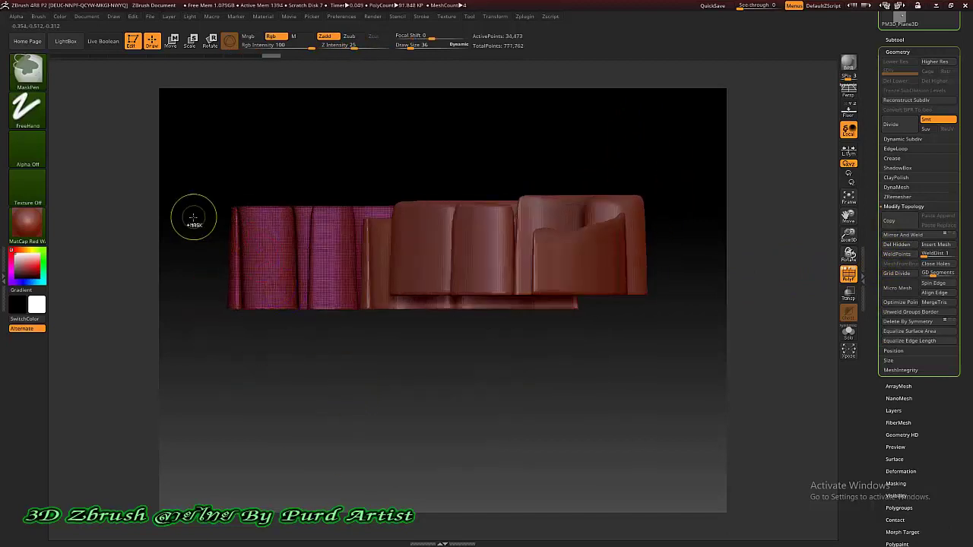
key(ctrl+shift)
mouse_move(331, 221)
ctrl+shift+mouse_down()
mouse_move(559, 234)
mouse_move(557, 221)
ctrl+shift+mouse_up()
mouse_move(307, 162)
mouse_down()
mouse_move(308, 275)
mouse_move(270, 236)
mouse_up()
key(ctrl+z)
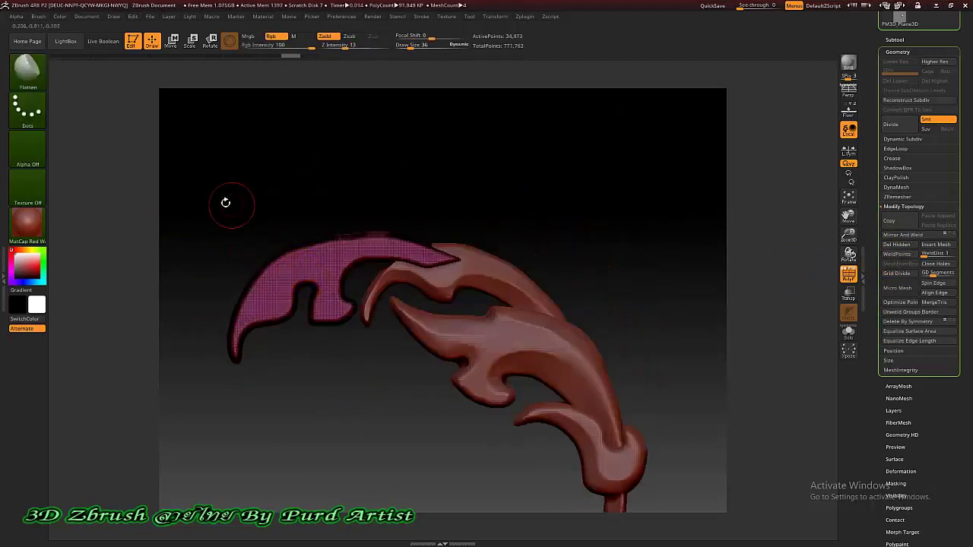
Step: Reduce the leaf piece's thickness by clipping its front flat from the side
ctrl+click(35, 79)
ctrl+shift+click(196, 124)
mouse_move(210, 244)
mouse_down()
mouse_move(332, 388)
mouse_move(415, 373)
mouse_move(278, 266)
mouse_up()
key(ctrl+shift)
ctrl+shift+drag(629, 187, 216, 263)
ctrl+shift+drag(629, 210, 639, 196)
drag(492, 114, 500, 345)
ctrl+drag(366, 456, 633, 401)
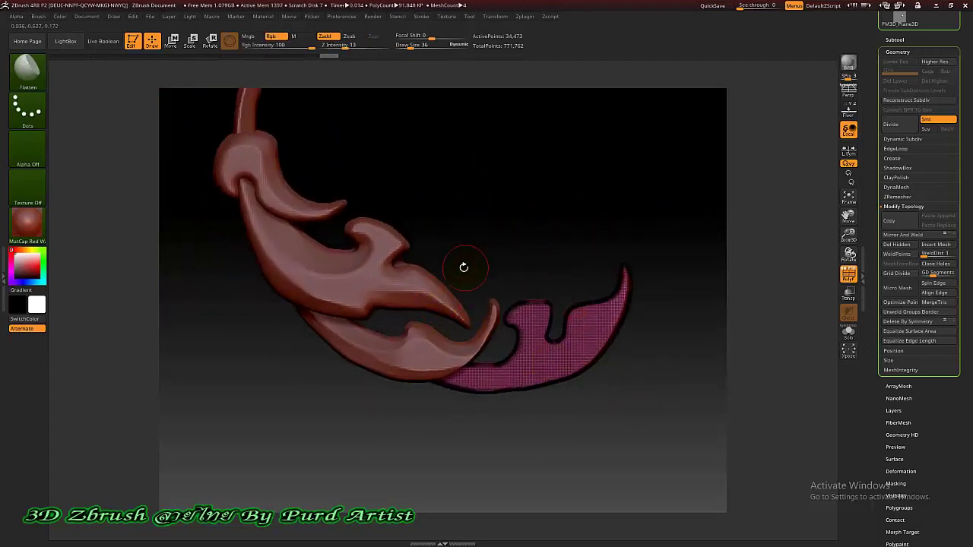
Step: Bevel the leaf's inner edge from the hook along its long arm with the Flatten brush and smooth the surface
alt+drag(464, 268, 365, 220)
key(shift+f)
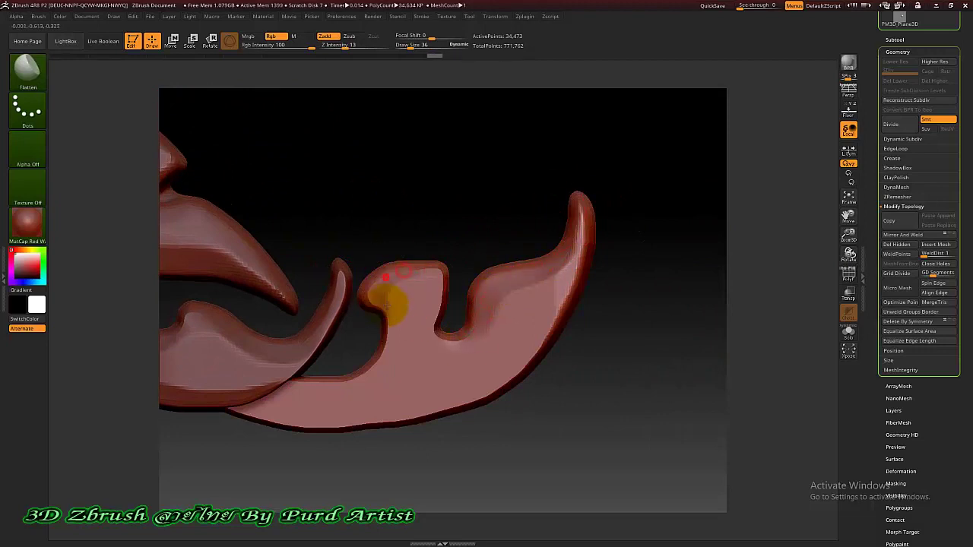
mouse_move(386, 305)
mouse_down()
mouse_move(368, 381)
mouse_move(373, 350)
mouse_move(315, 397)
mouse_up()
shift+drag(536, 350, 236, 410)
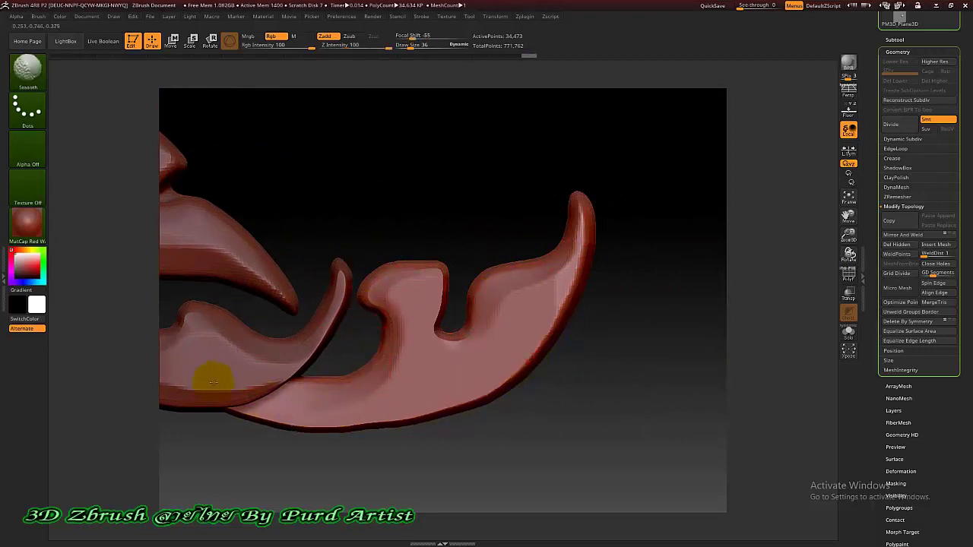
drag(392, 323, 291, 400)
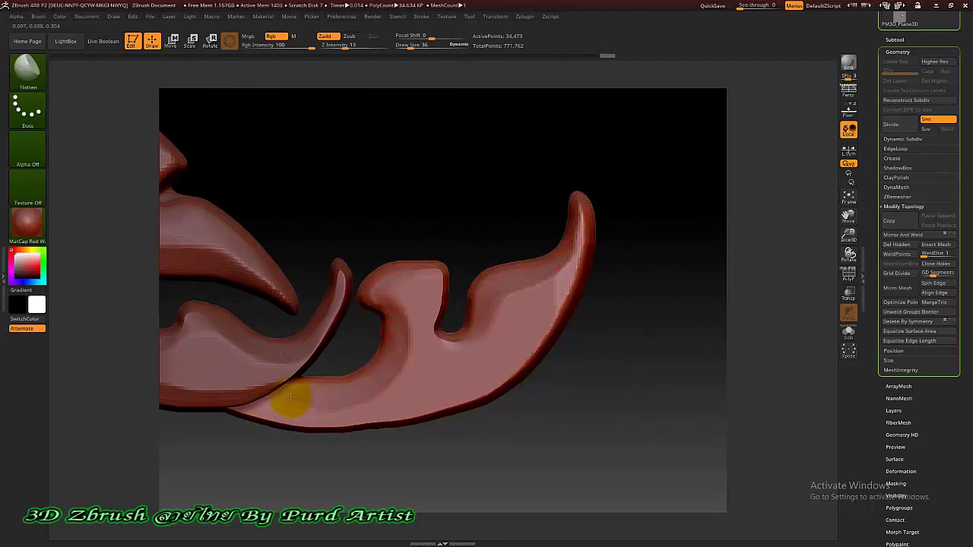
mouse_move(536, 357)
ctrl+right_down()
mouse_move(582, 335)
mouse_move(516, 300)
ctrl+right_up()
mouse_move(517, 300)
right_down()
mouse_move(495, 263)
mouse_move(532, 265)
right_up()
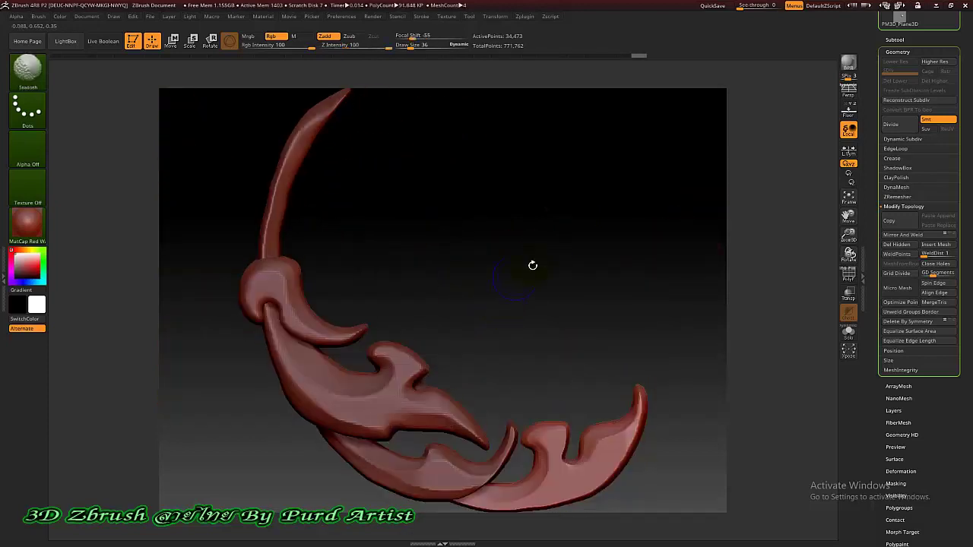
Step: Show subtool MorphDiff_PM3D_Plane3D_9 beside the finished leaf and open the DynaMesh settings
click(901, 39)
click(950, 184)
alt+right_drag(494, 297, 331, 252)
right_drag(558, 310, 494, 206)
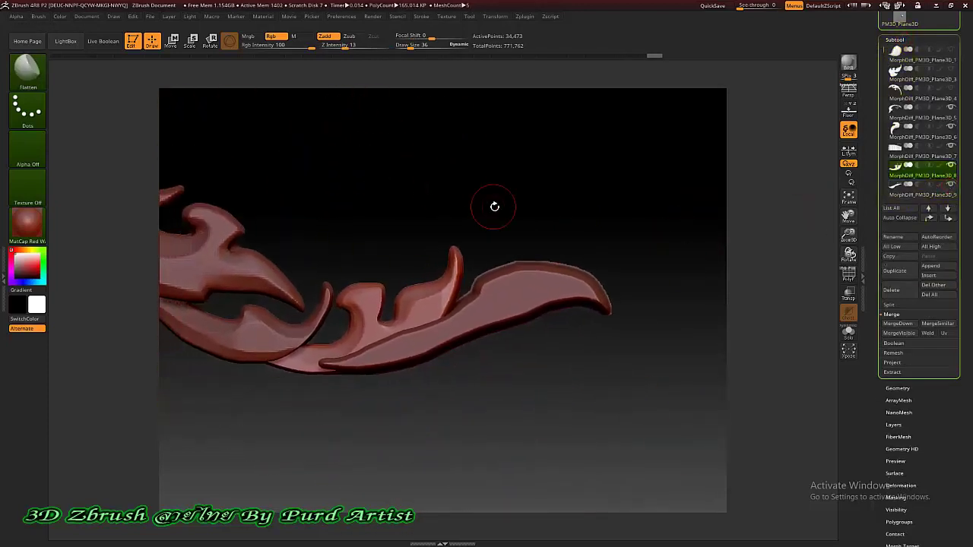
ctrl+drag(250, 144, 675, 441)
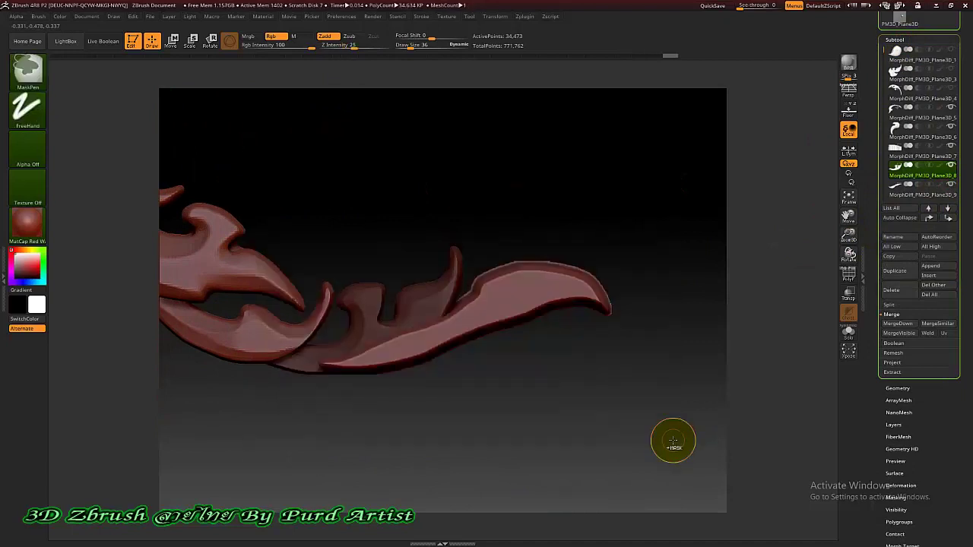
ctrl+click(674, 441)
click(893, 388)
click(895, 187)
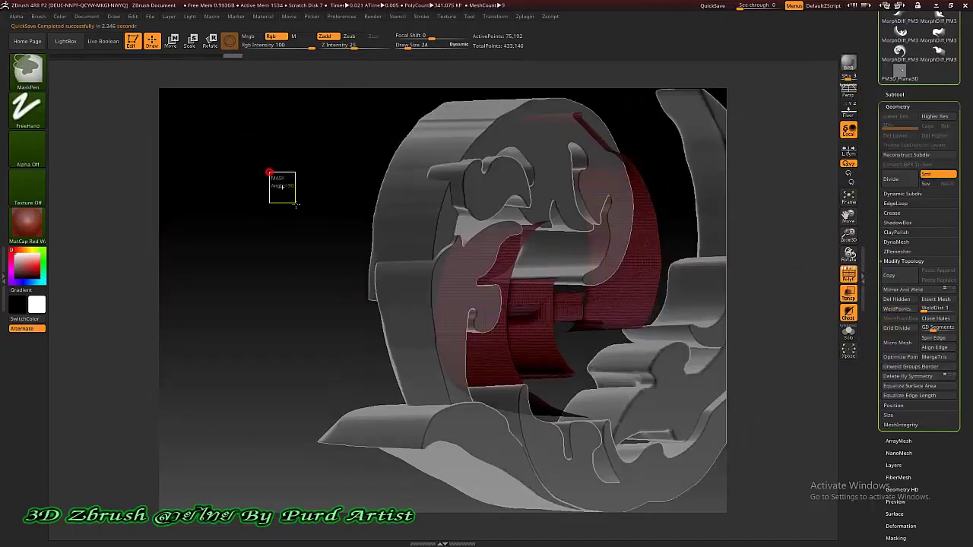
Step: Remesh the large spiral piece with DynaMesh at resolution 400 and assign the whole piece to one new polygroup
click(893, 260)
shift+drag(286, 229, 342, 209)
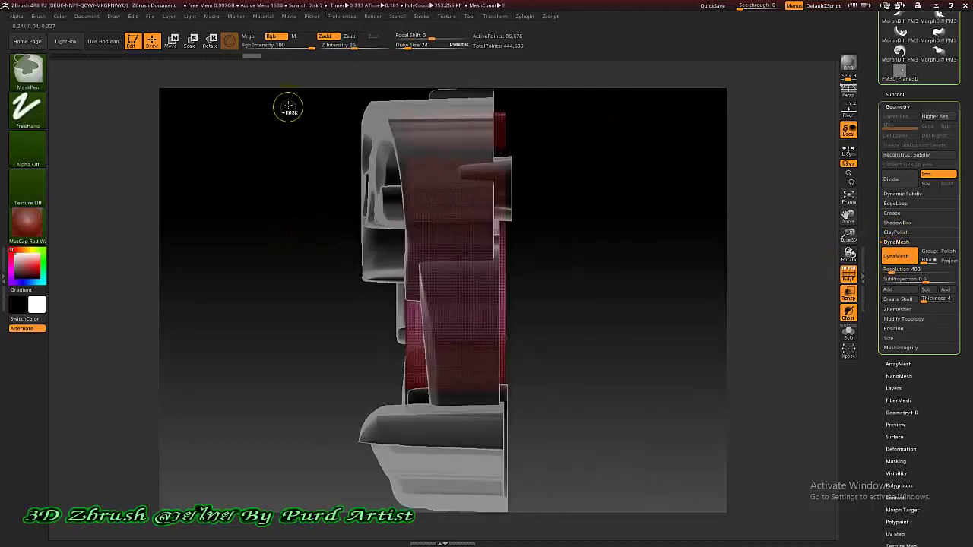
ctrl+drag(295, 90, 569, 479)
key(ctrl+w)
Step: Clip the large spiral piece from the side to reduce its thickness and update its DynaMesh
mouse_move(419, 455)
mouse_down()
mouse_move(326, 271)
mouse_move(380, 163)
mouse_move(411, 274)
mouse_move(541, 347)
mouse_move(514, 339)
mouse_move(512, 430)
mouse_move(534, 413)
mouse_move(517, 421)
mouse_up()
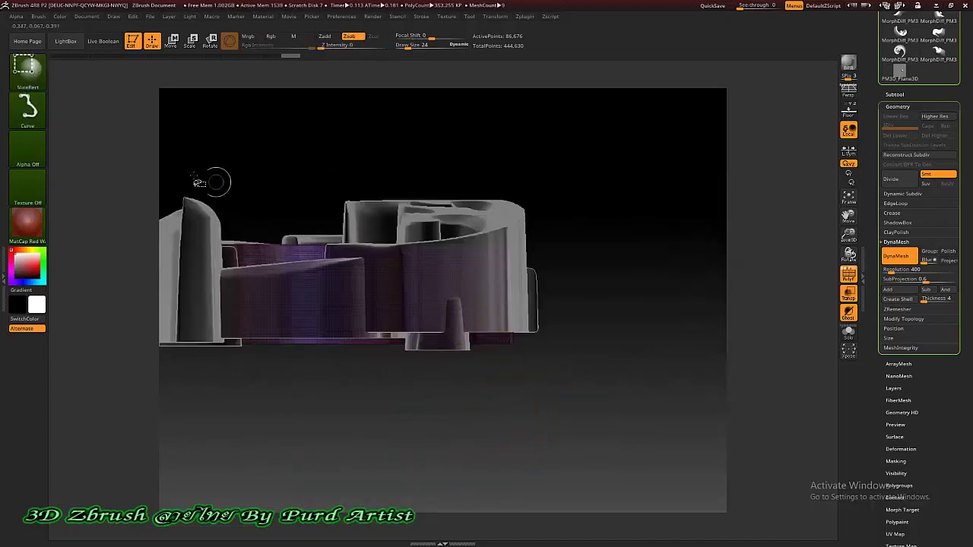
ctrl+shift+click(30, 72)
ctrl+shift+click(194, 125)
mouse_move(175, 216)
ctrl+shift+mouse_down()
mouse_move(589, 277)
mouse_move(593, 293)
ctrl+shift+mouse_up()
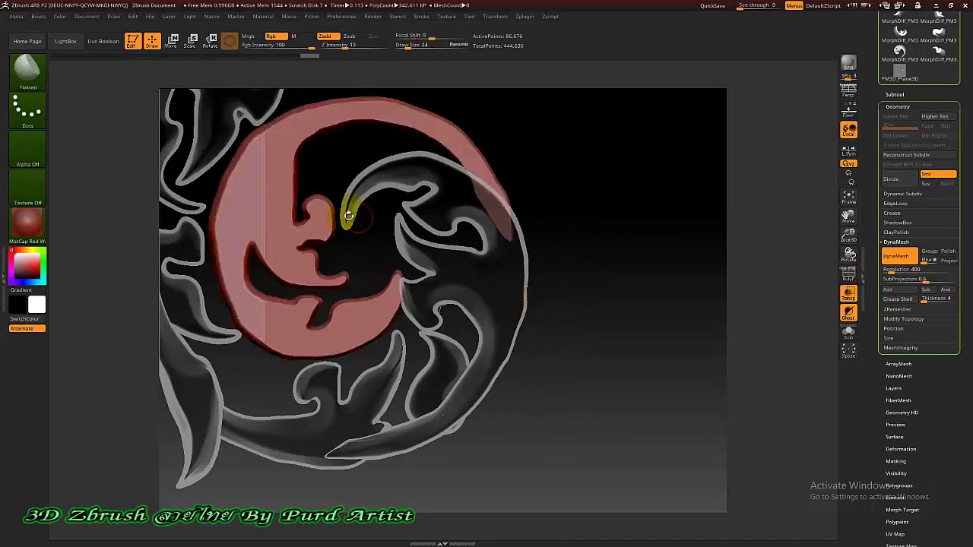
mouse_move(278, 307)
alt+mouse_down()
mouse_move(284, 278)
mouse_move(219, 265)
alt+mouse_up()
alt+drag(124, 206, 192, 280)
mouse_move(347, 318)
mouse_down()
mouse_move(358, 284)
mouse_move(338, 215)
mouse_up()
ctrl+drag(645, 155, 660, 173)
Step: Bevel the large spiral's inner edges and the areas around its hooks with the Flatten brush and smooth the body
mouse_move(350, 283)
mouse_down()
mouse_move(361, 200)
mouse_move(509, 162)
mouse_move(629, 276)
mouse_up()
drag(357, 199, 582, 212)
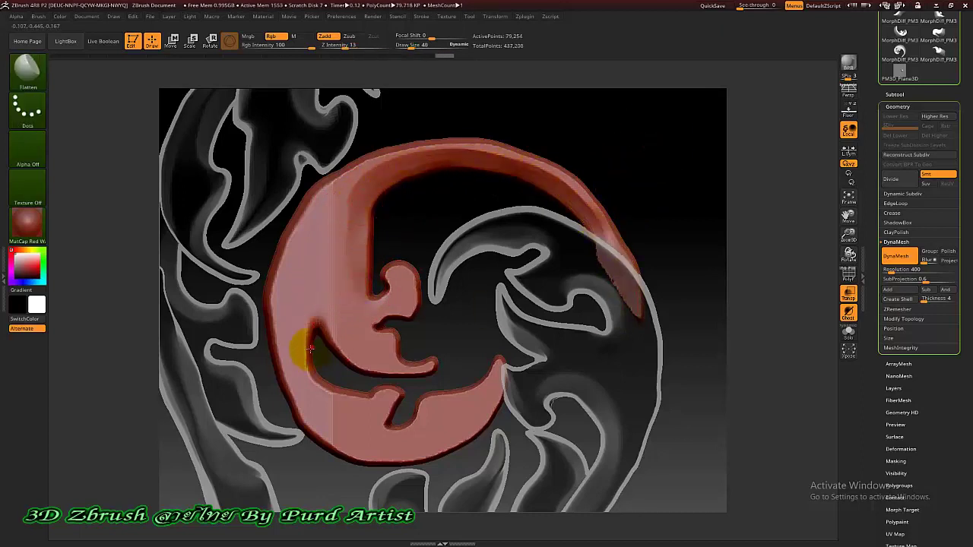
mouse_move(300, 343)
mouse_down()
mouse_move(422, 414)
mouse_move(500, 372)
mouse_up()
mouse_move(399, 298)
mouse_down()
mouse_move(350, 260)
mouse_move(350, 228)
mouse_move(340, 286)
mouse_up()
key(b)
key(d)
key(s)
mouse_move(284, 351)
mouse_down()
mouse_move(315, 304)
mouse_move(297, 240)
mouse_move(285, 357)
mouse_move(317, 224)
mouse_move(282, 348)
mouse_move(332, 272)
mouse_move(330, 214)
mouse_up()
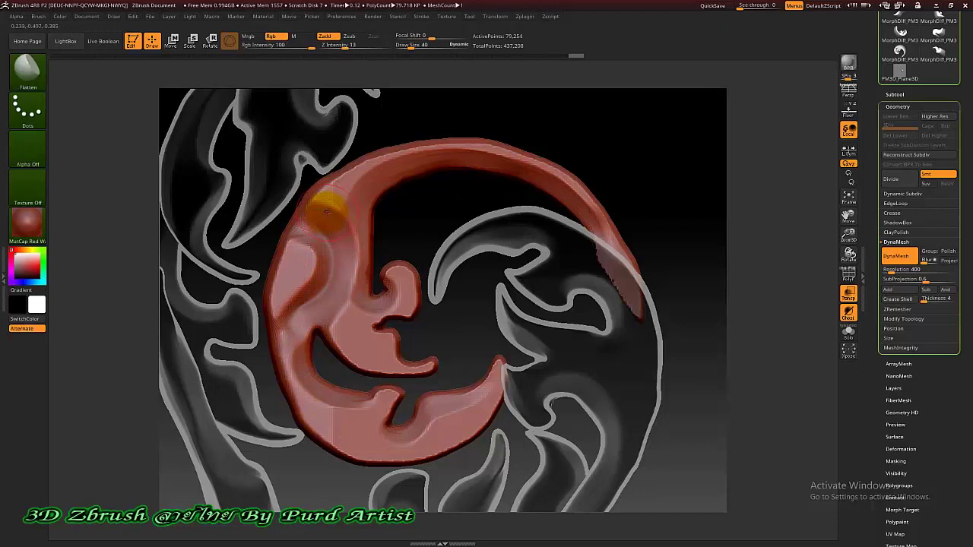
mouse_move(345, 326)
ctrl+right_down()
mouse_move(396, 271)
mouse_move(311, 206)
ctrl+right_up()
Step: Select the small curl subtool MorphDiff_PM3D_Plane3D_14 and remesh it with DynaMesh at resolution 400
click(895, 94)
click(934, 224)
key(3)
ctrl+drag(256, 144, 533, 386)
ctrl+click(536, 389)
click(894, 95)
click(892, 204)
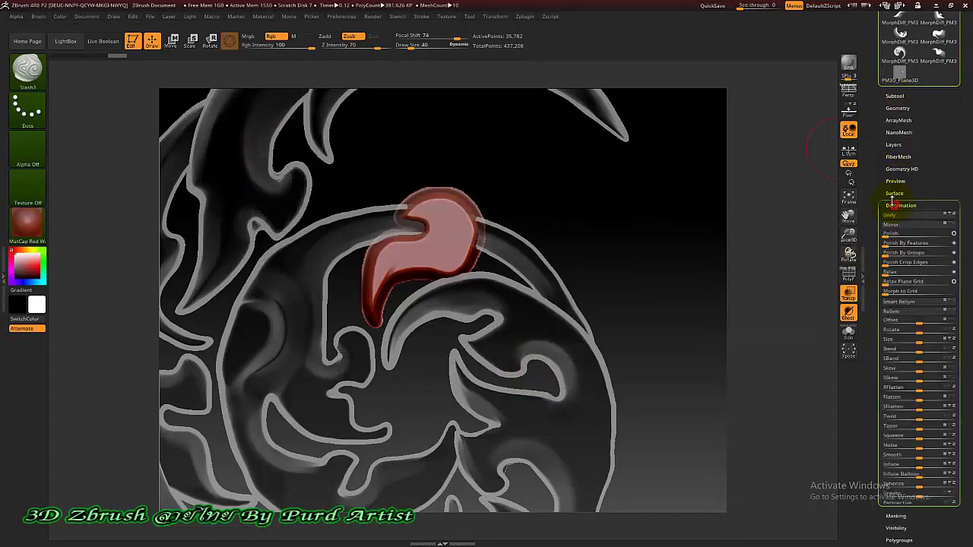
click(896, 109)
click(895, 258)
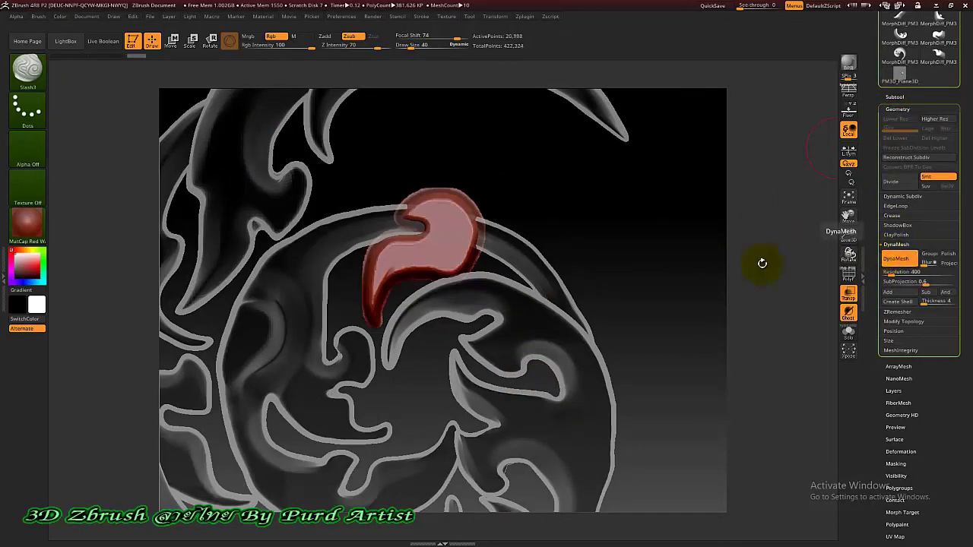
Step: Slice through the small curl from the side, in line with the back of the surrounding pieces
mouse_move(761, 261)
mouse_down()
mouse_move(608, 224)
mouse_move(195, 170)
mouse_move(365, 193)
mouse_up()
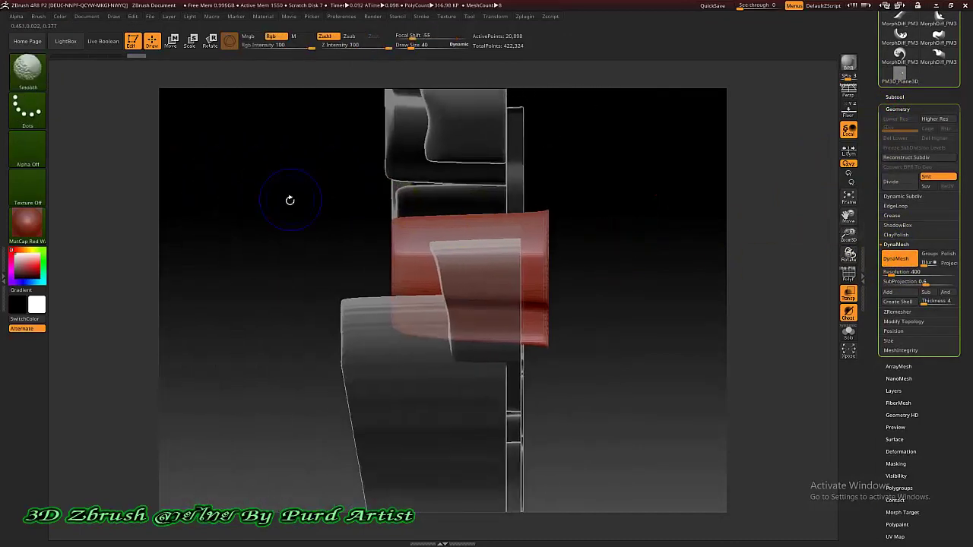
key(shift+f)
drag(289, 200, 266, 206)
ctrl+shift+click(29, 70)
ctrl+shift+click(392, 121)
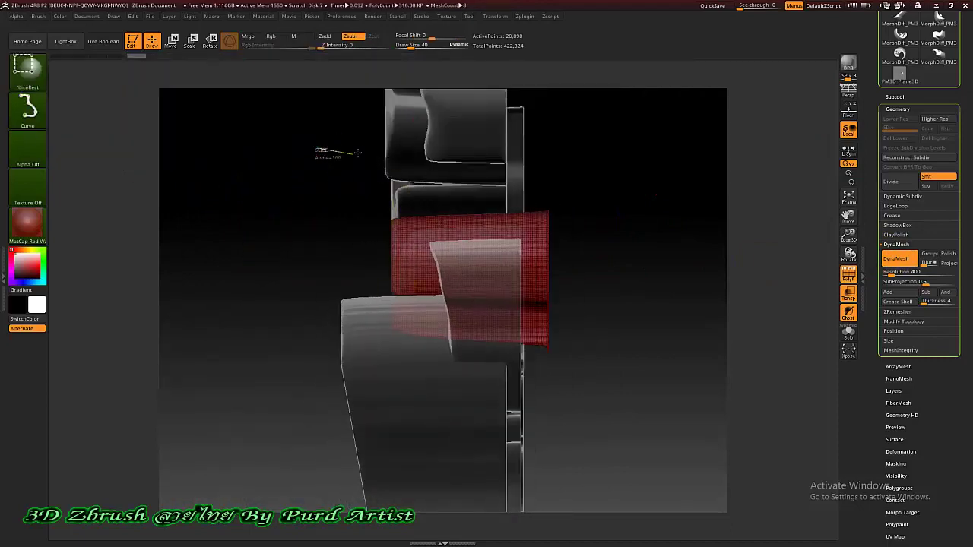
ctrl+shift+drag(517, 143, 517, 396)
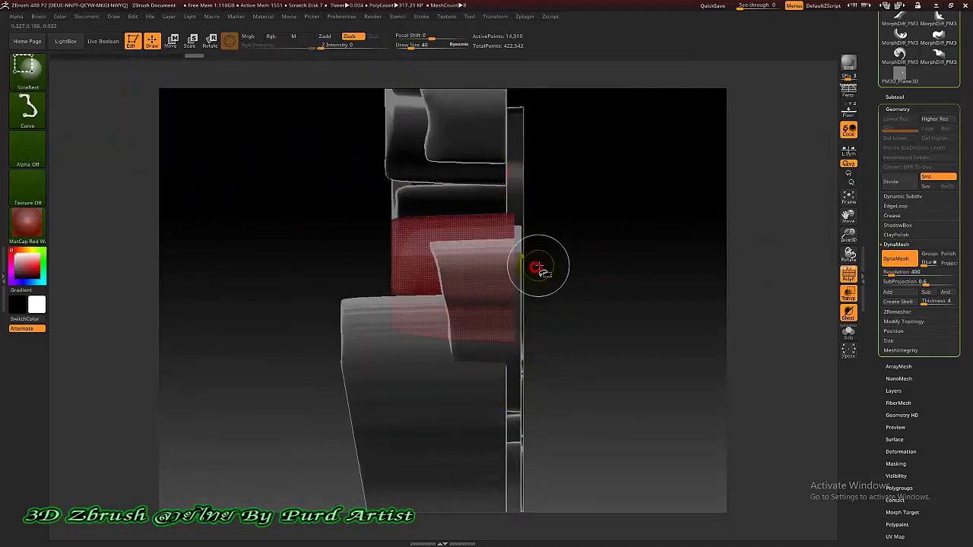
Step: Isolate the small curl's front part, delete the hidden back part and close the hole
click(903, 322)
ctrl+shift+click(619, 249)
mouse_move(591, 243)
mouse_down()
mouse_move(649, 252)
mouse_move(623, 247)
mouse_up()
Step: Bevel the small curl's edge with the Flatten brush, with the polygon wireframe turned off
key(1)
key(shift+f)
mouse_move(495, 297)
mouse_down()
mouse_move(554, 278)
mouse_move(573, 243)
mouse_move(553, 241)
mouse_up()
Step: Turn off the transparent display, show all subtools and inspect the whole spiral ornament from the front, side and an angle
ctrl+right_drag(518, 281, 326, 373)
drag(325, 372, 344, 360)
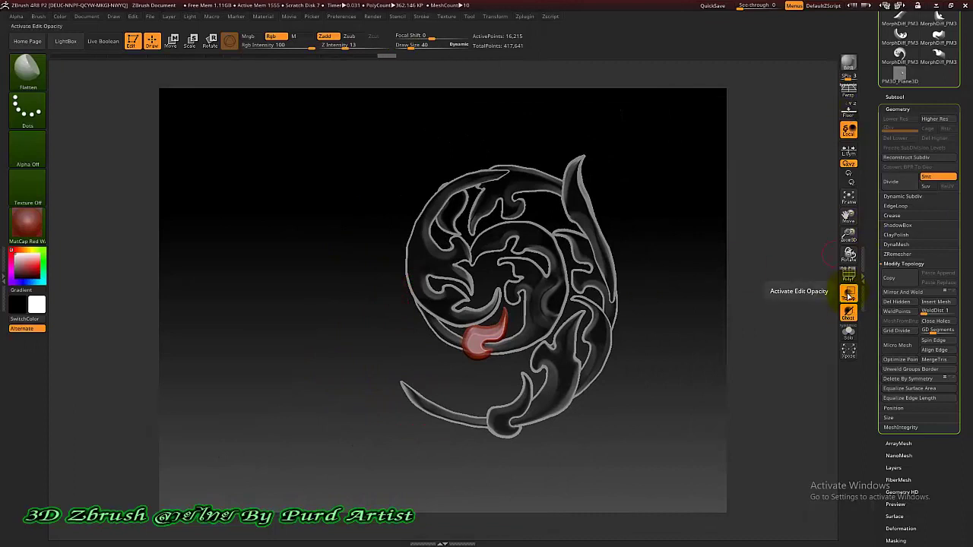
click(848, 295)
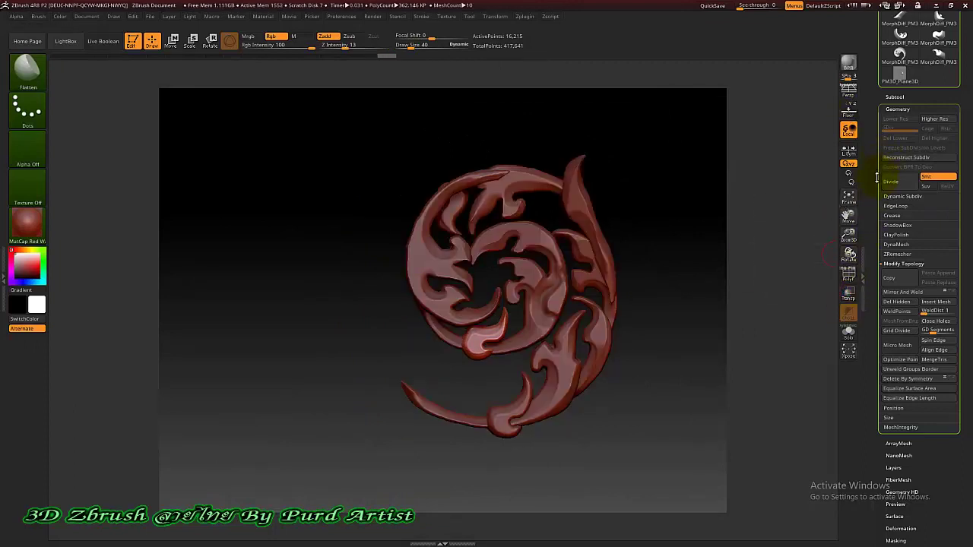
click(895, 96)
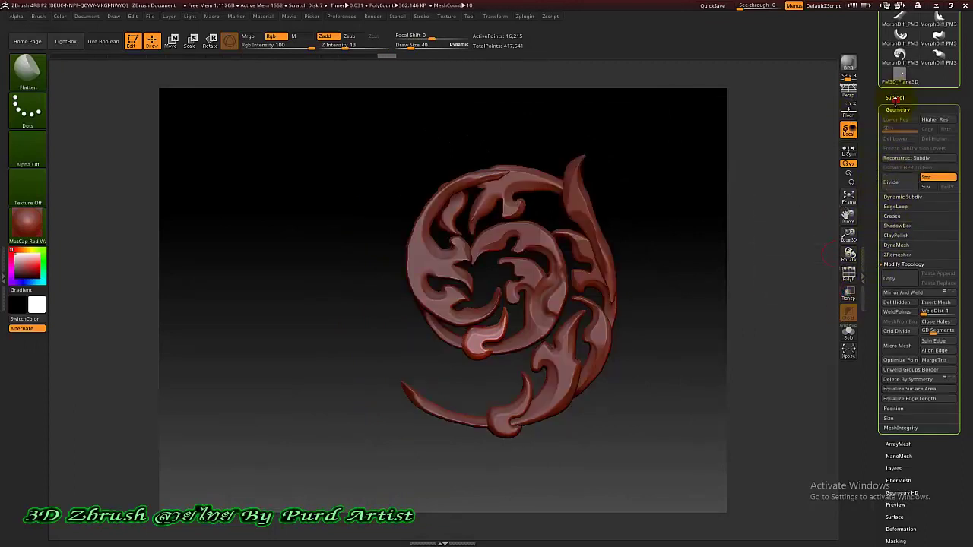
ctrl+shift+click(946, 227)
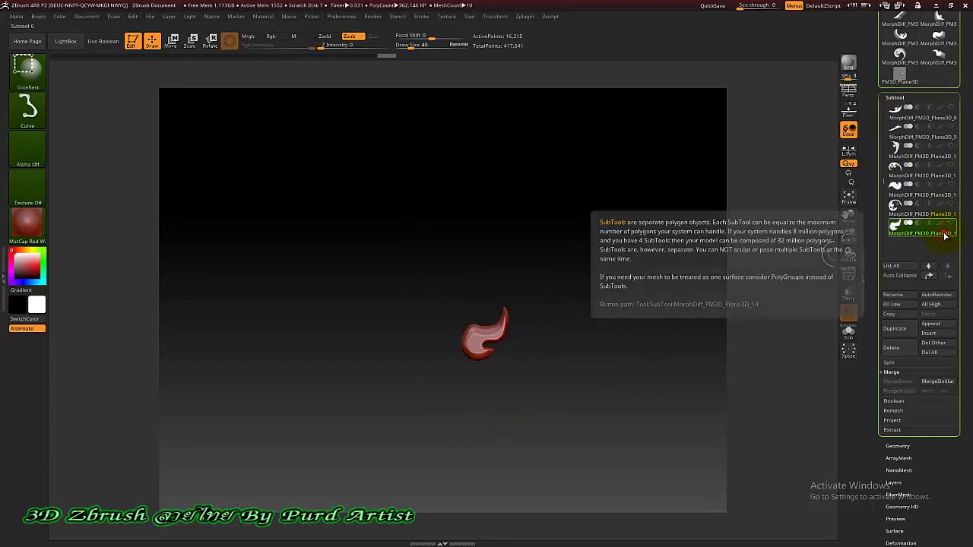
ctrl+shift+click(946, 227)
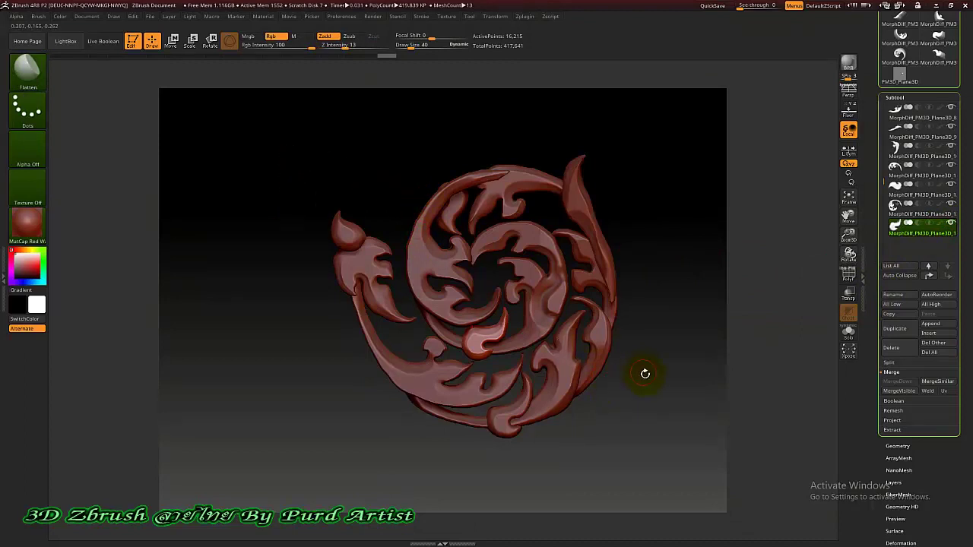
mouse_move(644, 373)
mouse_down()
mouse_move(636, 278)
mouse_move(615, 224)
mouse_move(530, 240)
mouse_up()
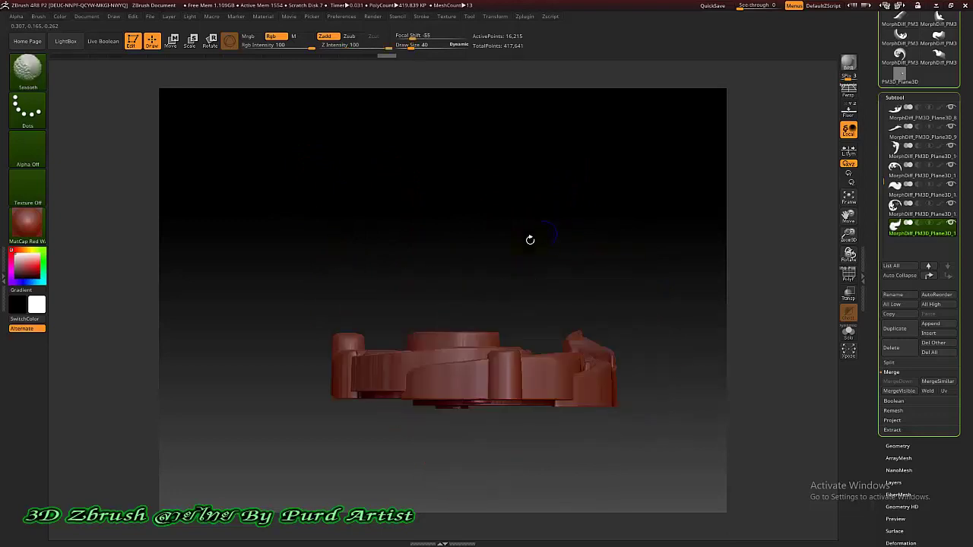
mouse_move(449, 250)
mouse_down()
mouse_move(456, 358)
mouse_move(468, 349)
mouse_up()
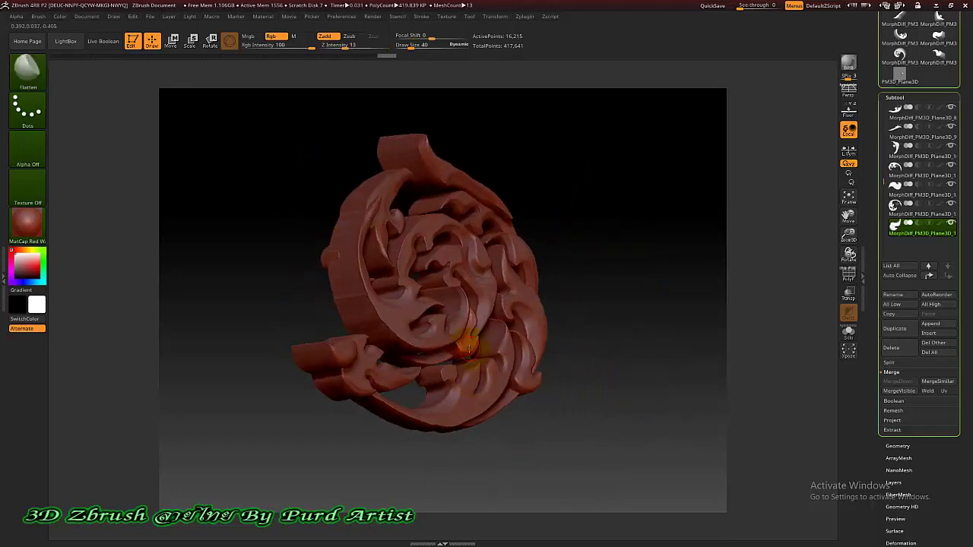
Step: Select the teardrop piece at the ornament's lower tip and centre the Move gizmo on its unmasked mesh
mouse_move(281, 237)
mouse_down()
mouse_move(263, 246)
mouse_move(275, 226)
mouse_up()
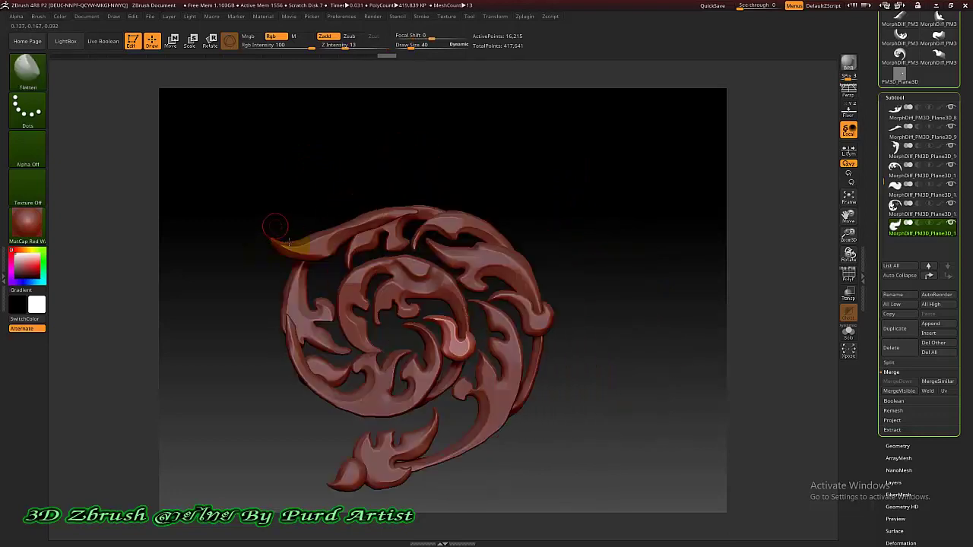
alt+drag(249, 391, 327, 336)
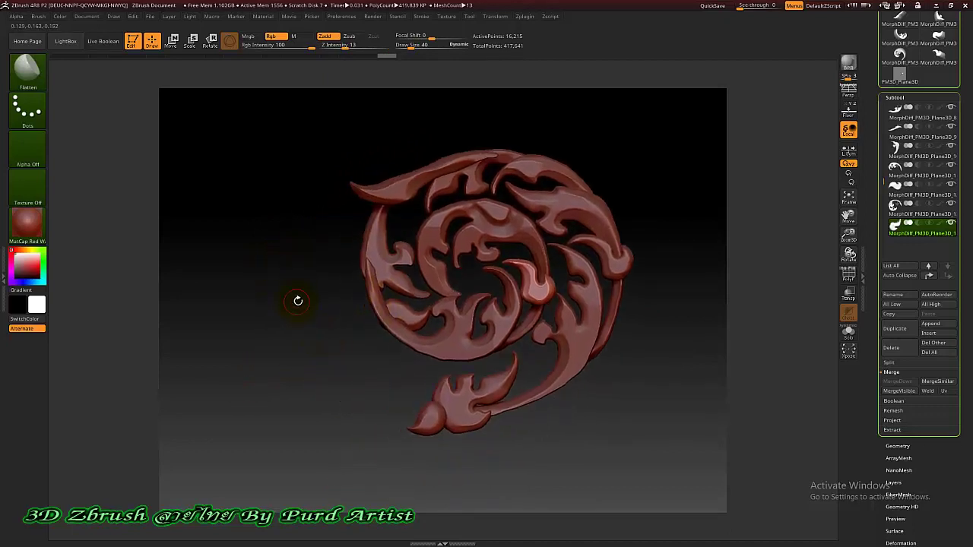
scroll(499, 278, up, 2)
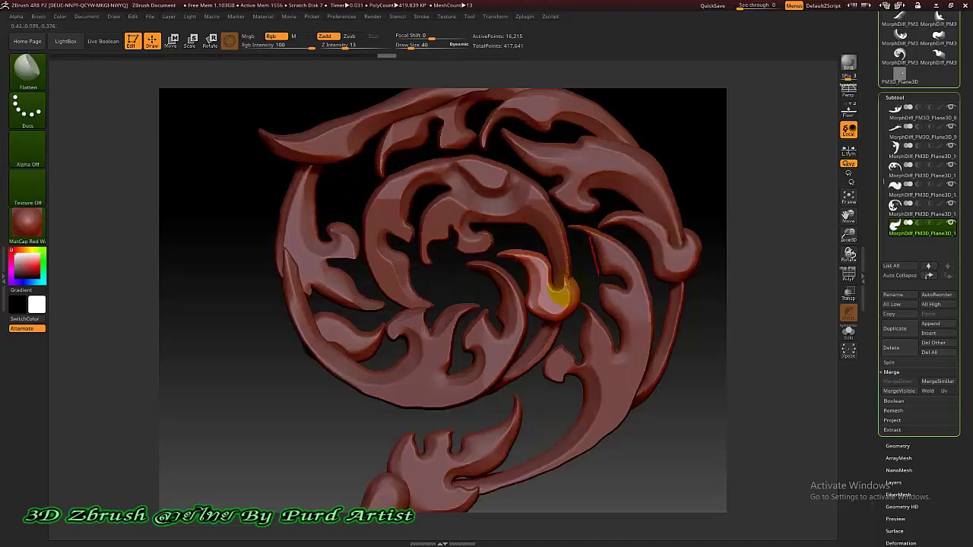
alt+drag(435, 267, 498, 227)
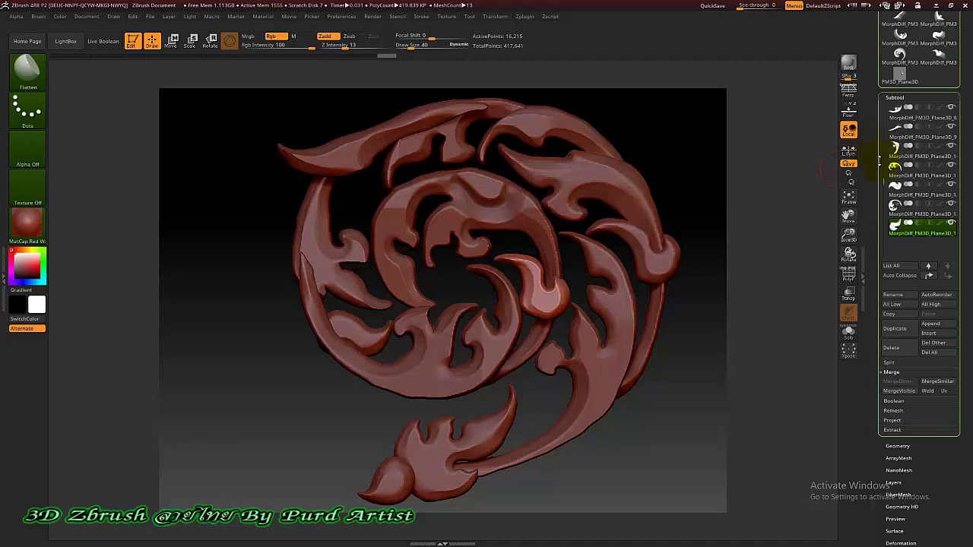
drag(885, 140, 886, 99)
alt+click(398, 310)
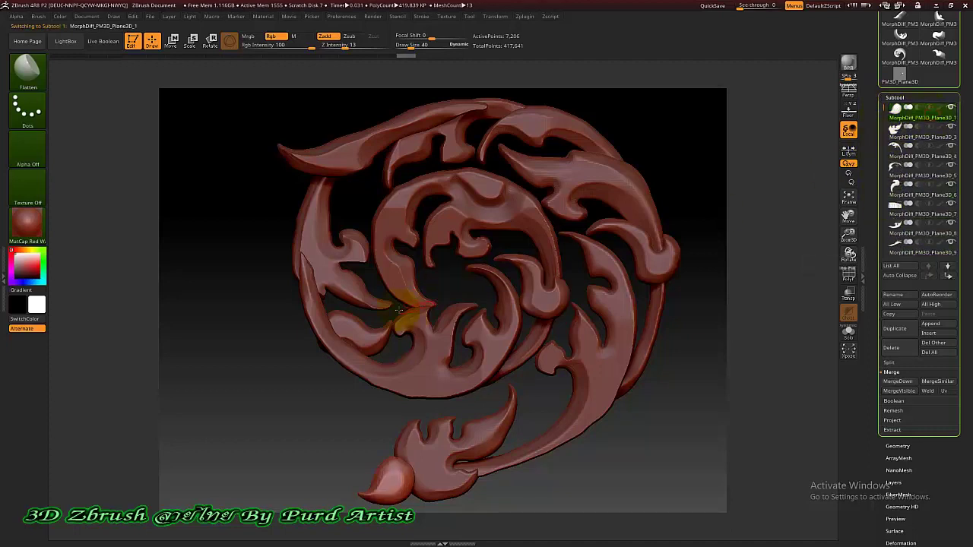
click(173, 41)
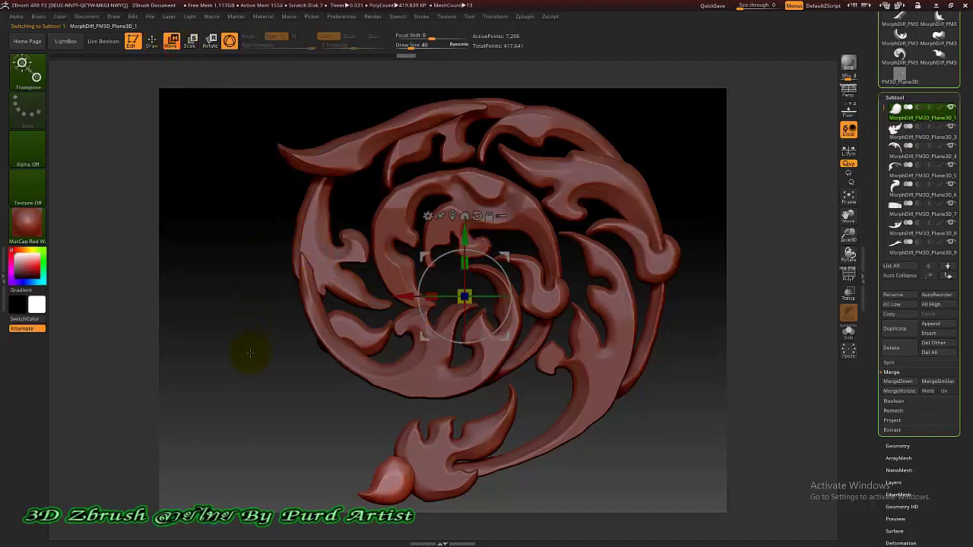
alt+right_drag(253, 382, 269, 276)
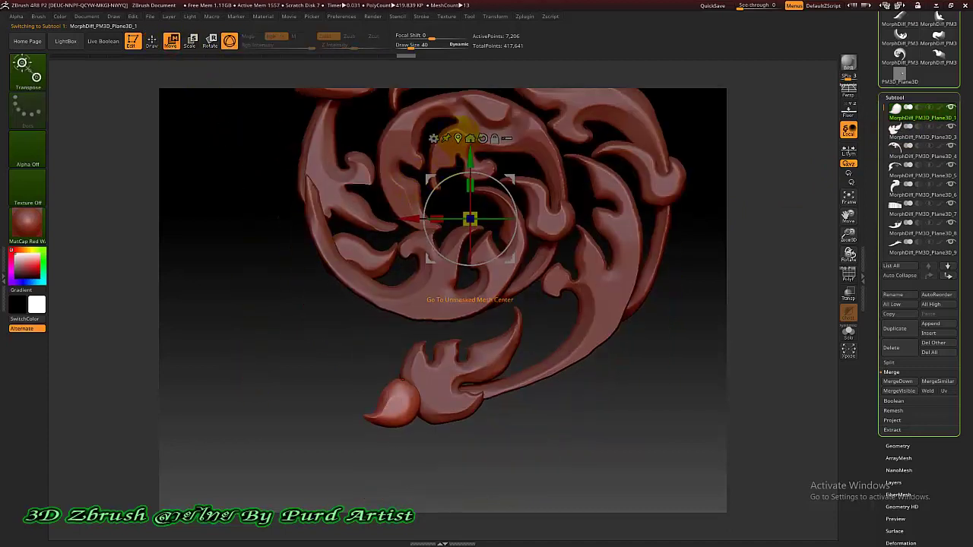
click(469, 138)
Step: Move the teardrop piece along its depth axis toward the back, checking its position against the neighbouring leaf
right_drag(272, 347, 315, 370)
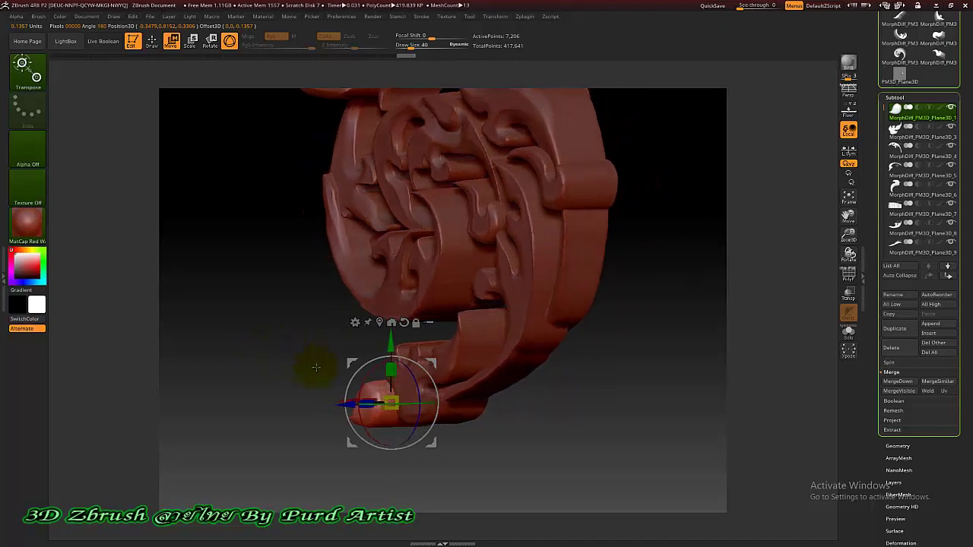
ctrl+right_drag(371, 403, 358, 419)
drag(357, 396, 380, 393)
right_drag(282, 341, 336, 337)
right_drag(387, 297, 386, 337)
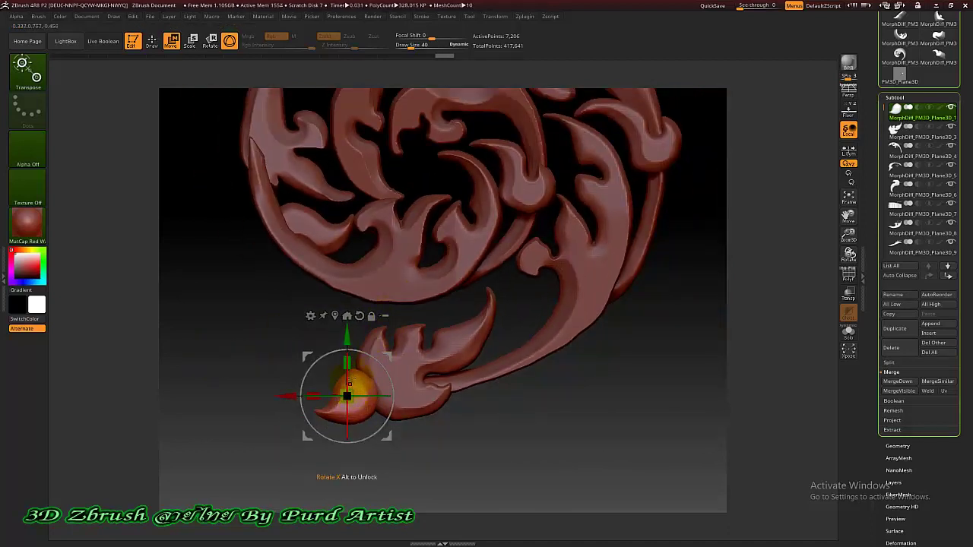
Step: Merge all visible subtools into one tool, make it active and turn it to a side view
click(931, 154)
right_drag(582, 354, 604, 375)
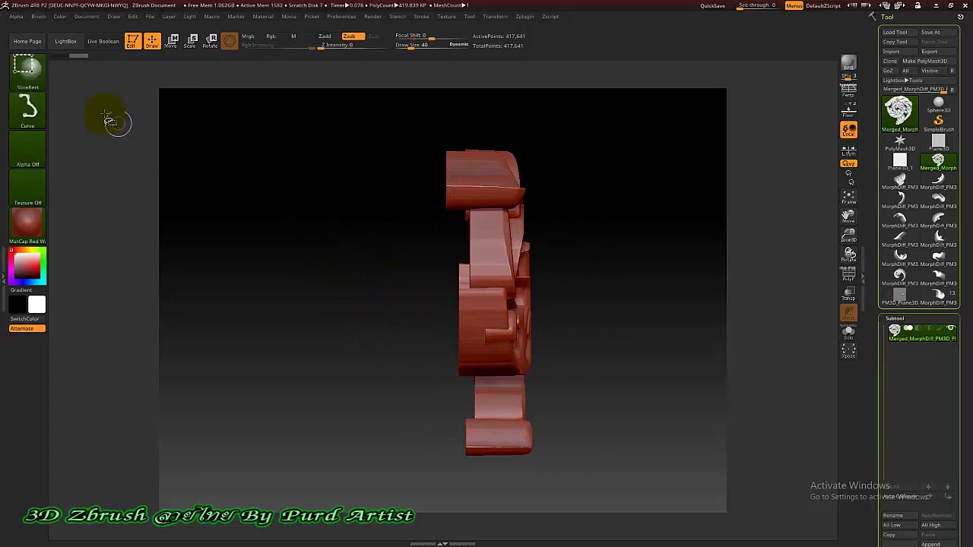
Step: Clip the merged ornament's back flat with the ClipRect brush along a straight vertical line in the side view
click(42, 70)
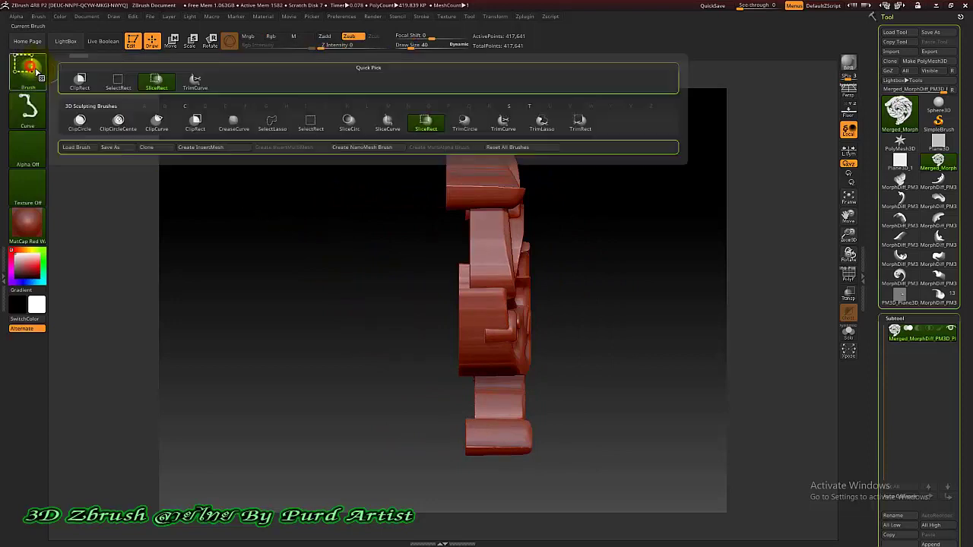
click(195, 121)
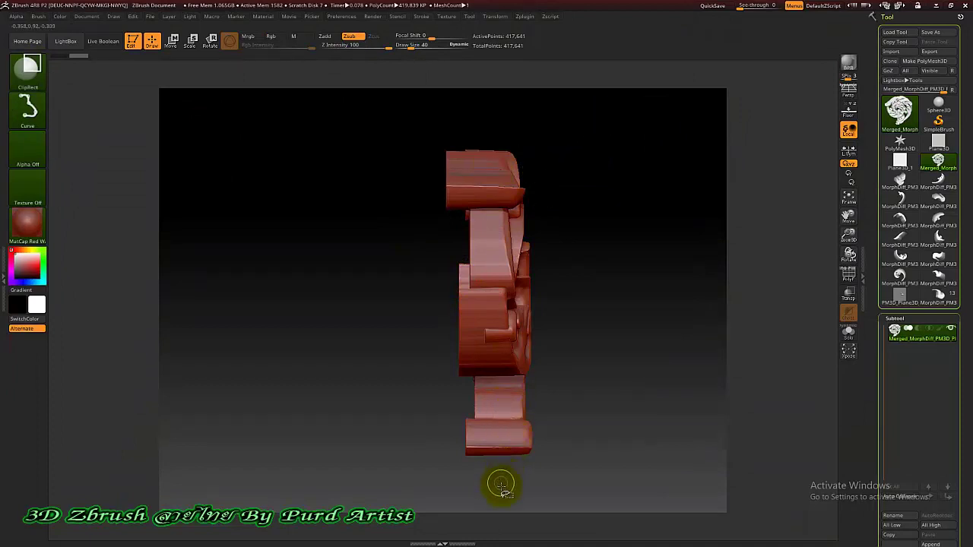
ctrl+shift+drag(501, 492, 497, 195)
ctrl+shift+drag(502, 116, 489, 116)
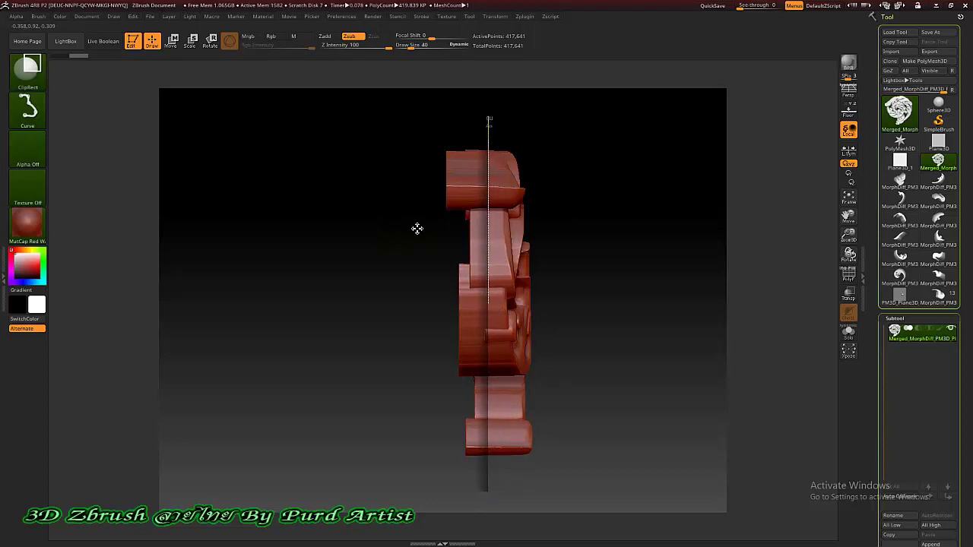
ctrl+shift+drag(418, 228, 424, 229)
Step: Inspect the clipped ornament from the back and front, and turn on the floor grid to compare it with the reference photo
drag(377, 262, 304, 213)
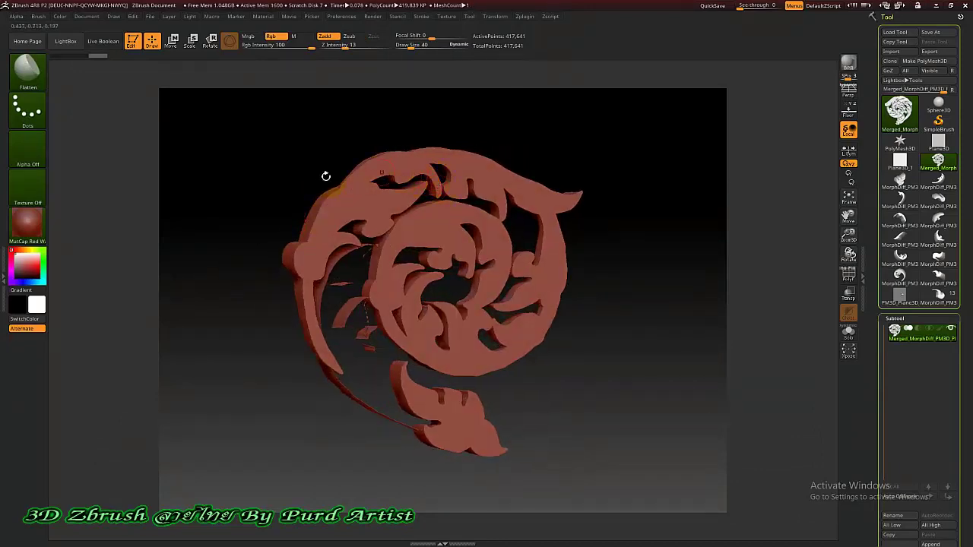
drag(326, 174, 369, 226)
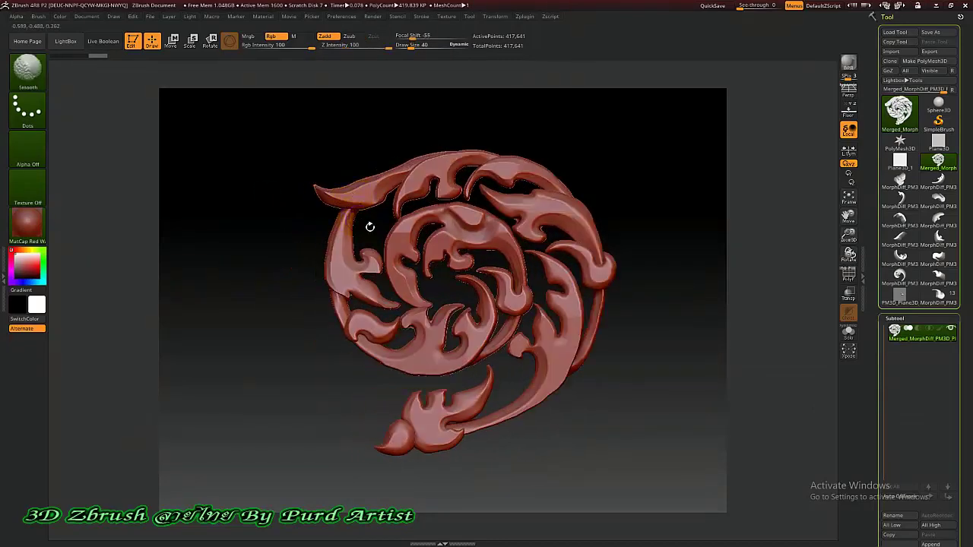
ctrl+right_drag(433, 316, 379, 340)
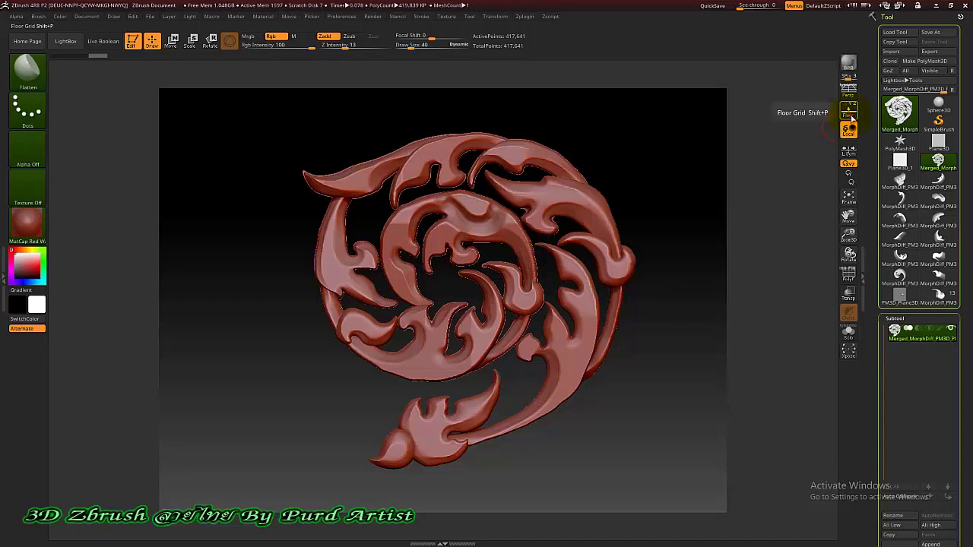
click(849, 113)
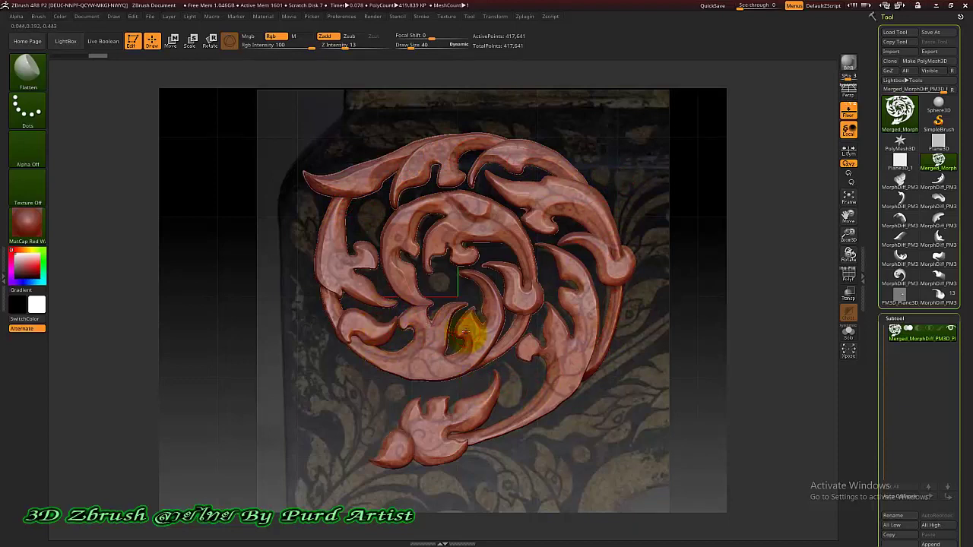
scroll(469, 333, up, 2)
scroll(417, 352, down, 2)
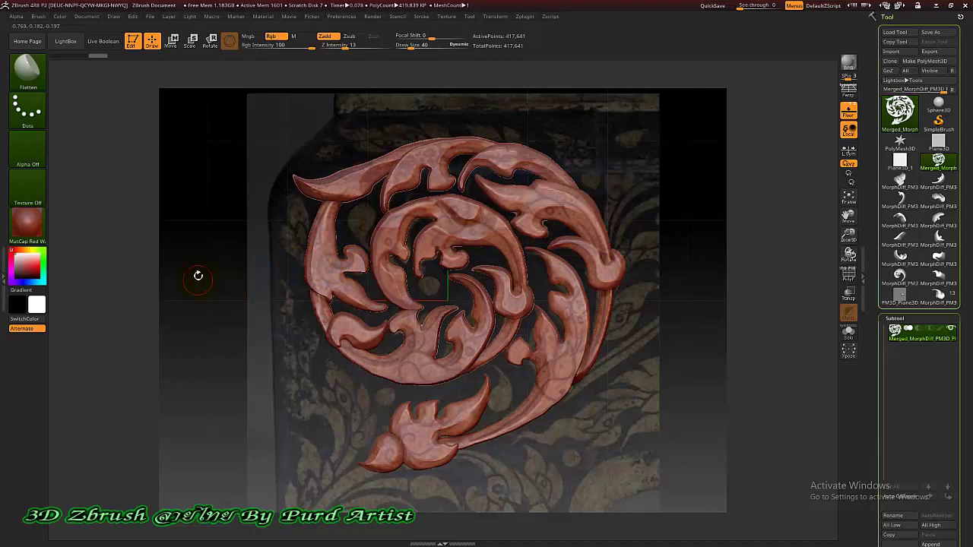
mouse_move(198, 280)
mouse_down()
mouse_move(210, 279)
mouse_move(200, 277)
mouse_move(206, 293)
mouse_up()
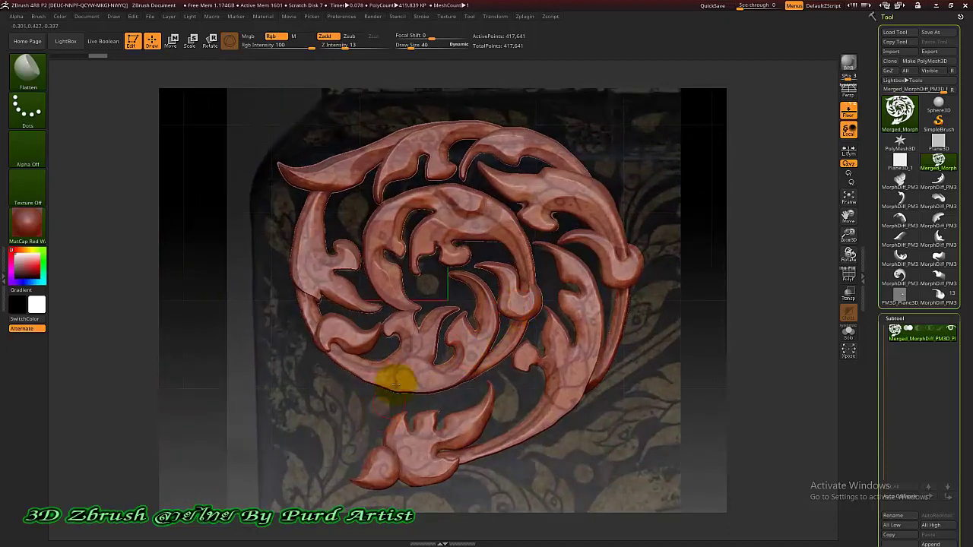